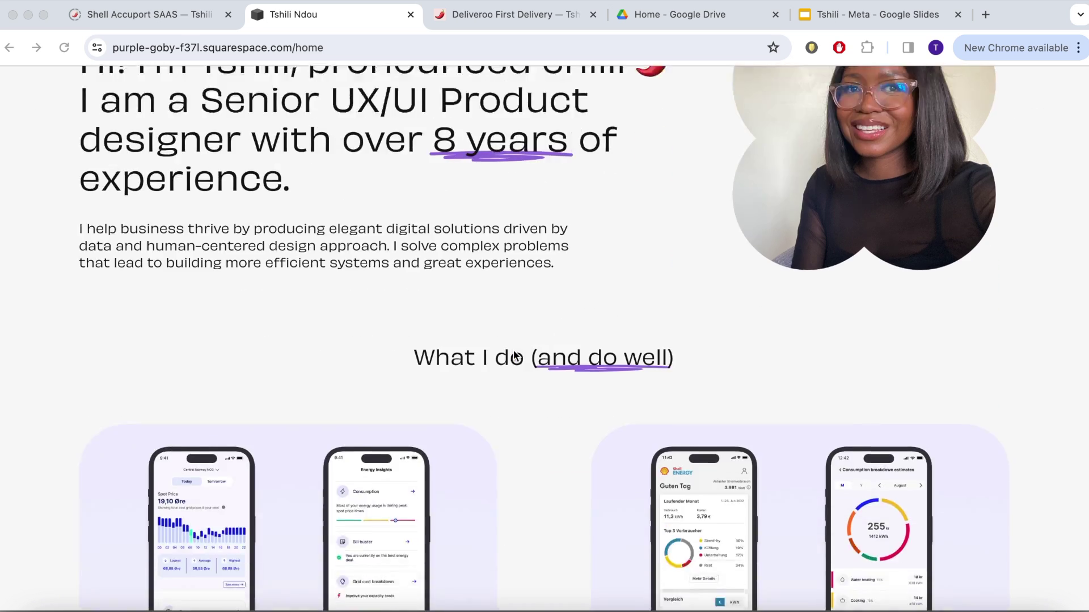
Scroll through the homepage project cards, from Elekt app to Shell Accuport SAAS
scroll(513, 354, down, 9)
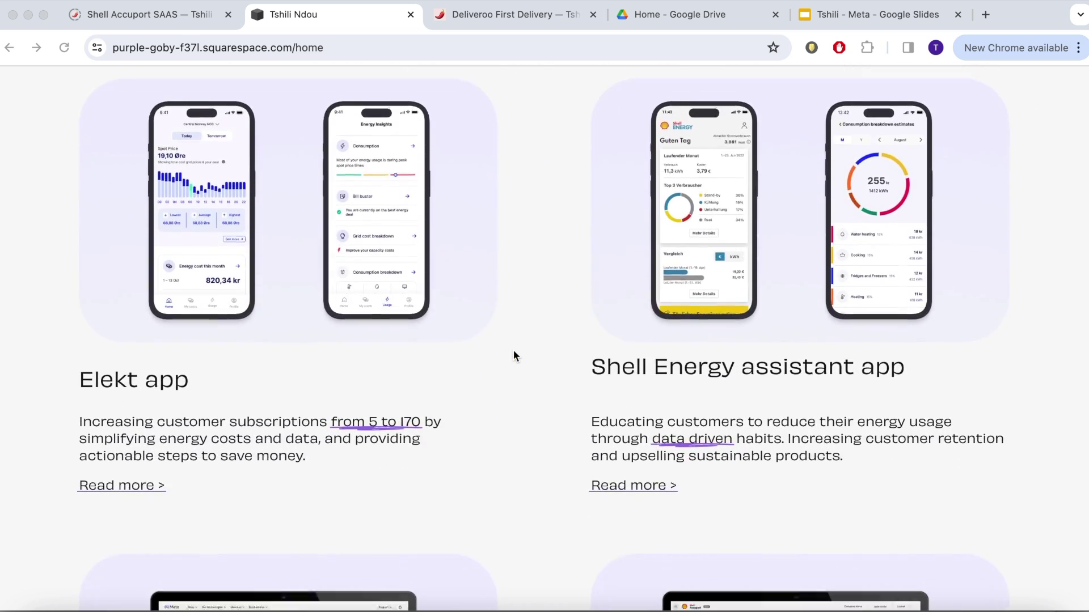
scroll(513, 356, down, 8)
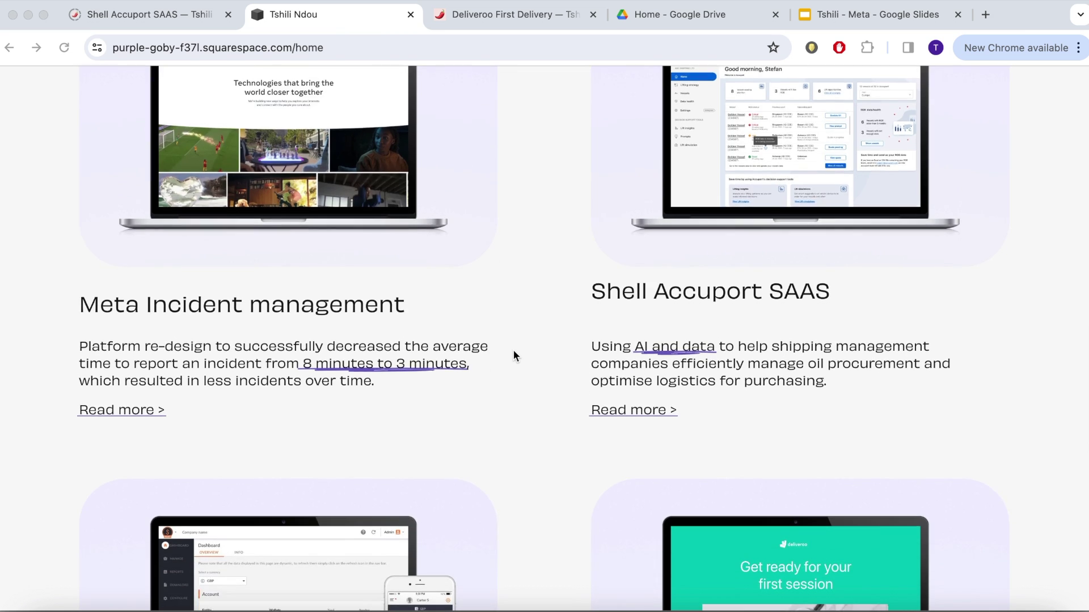
scroll(514, 355, down, 5)
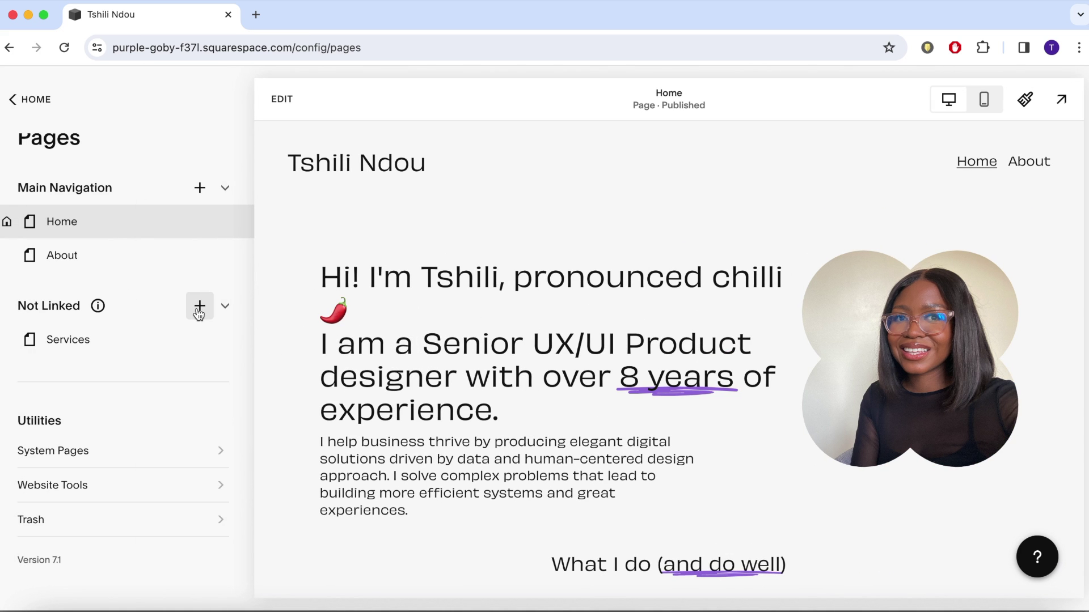
Preview Portfolio page layouts under Not Linked in grid and single views without adding one
click(200, 309)
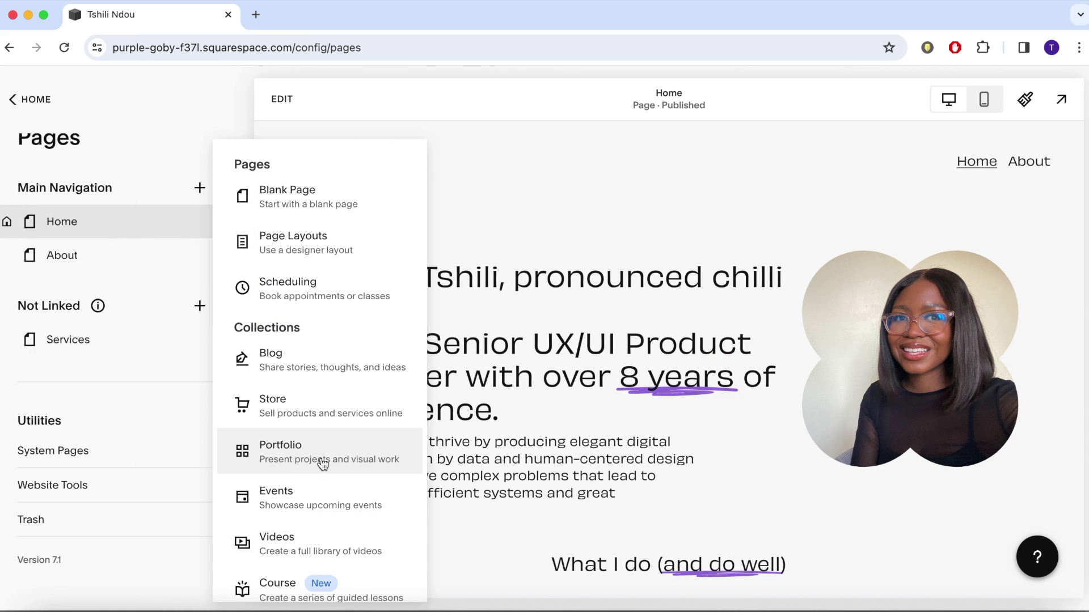
click(322, 464)
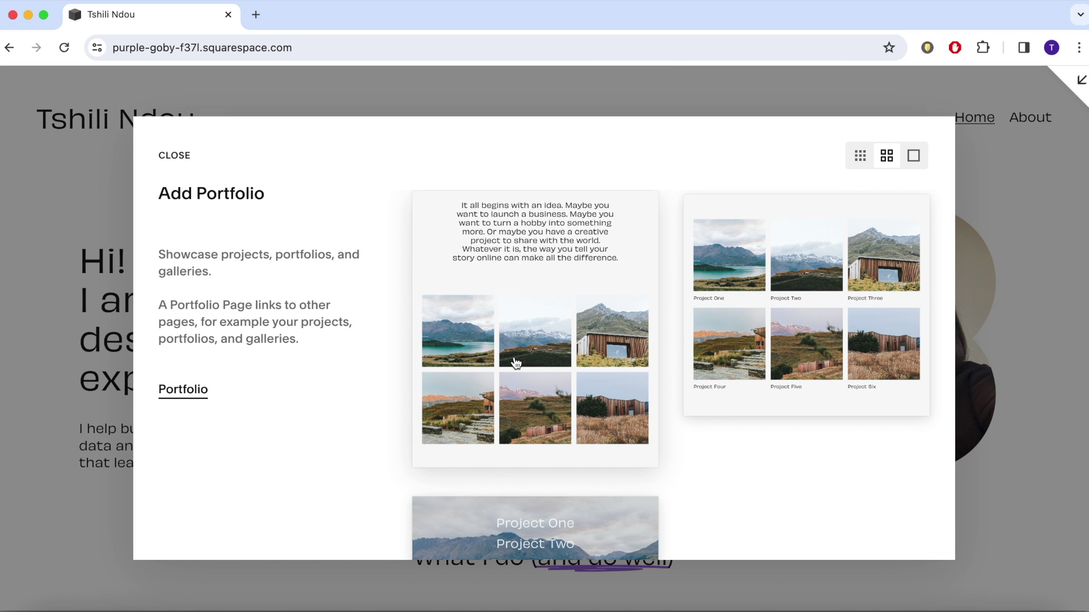
scroll(516, 357, down, 3)
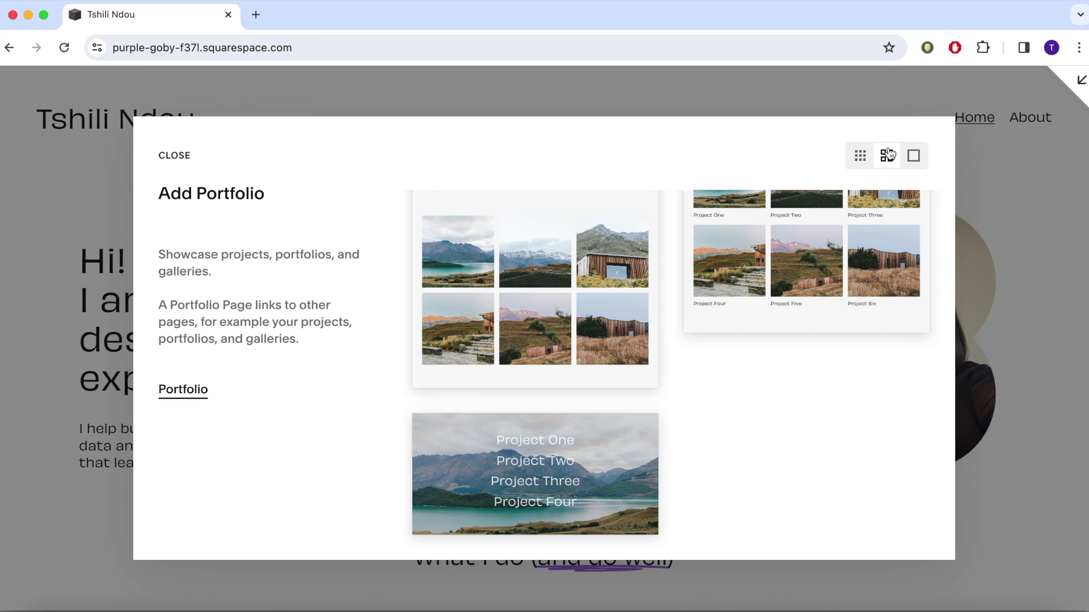
click(866, 159)
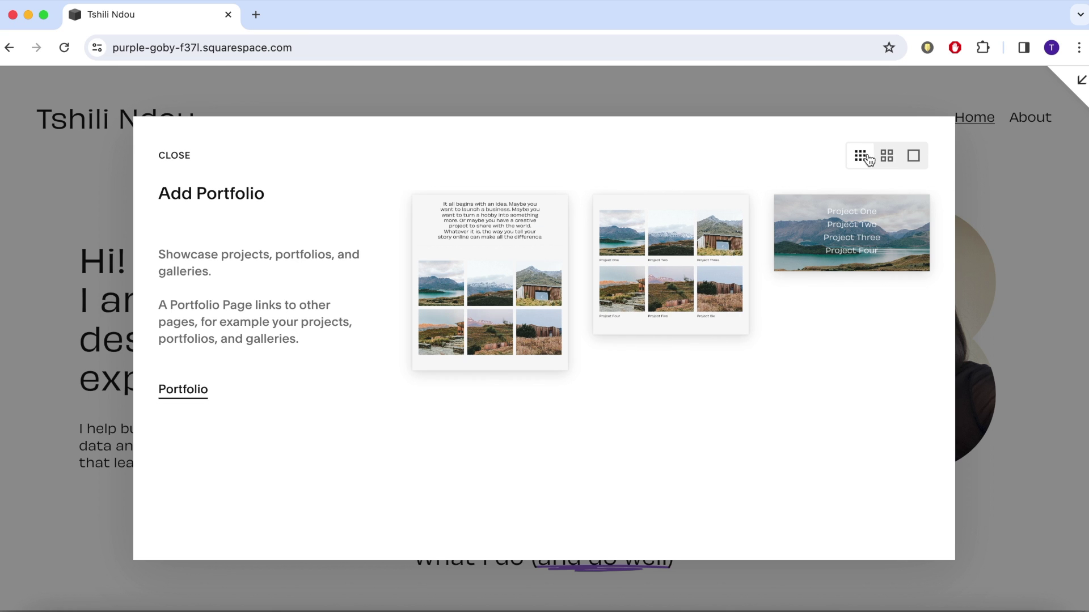
click(913, 159)
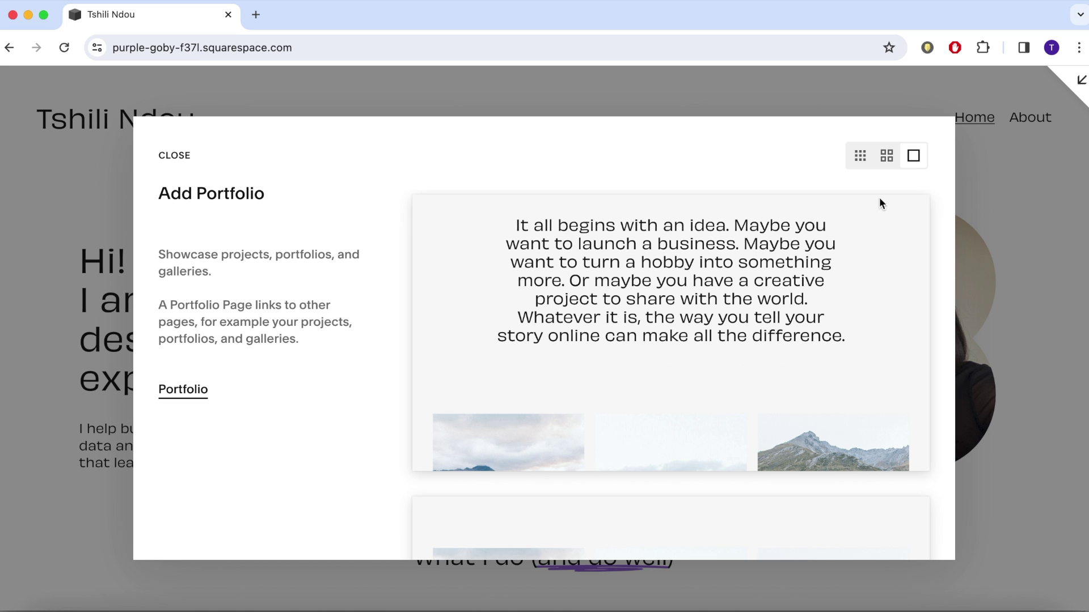
scroll(797, 405, down, 5)
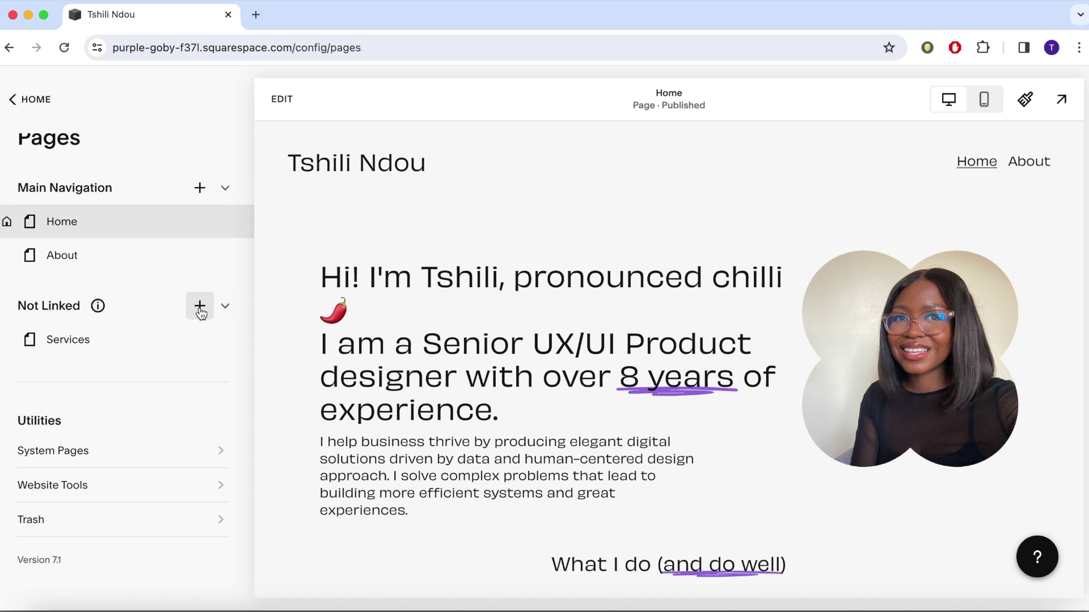
click(200, 309)
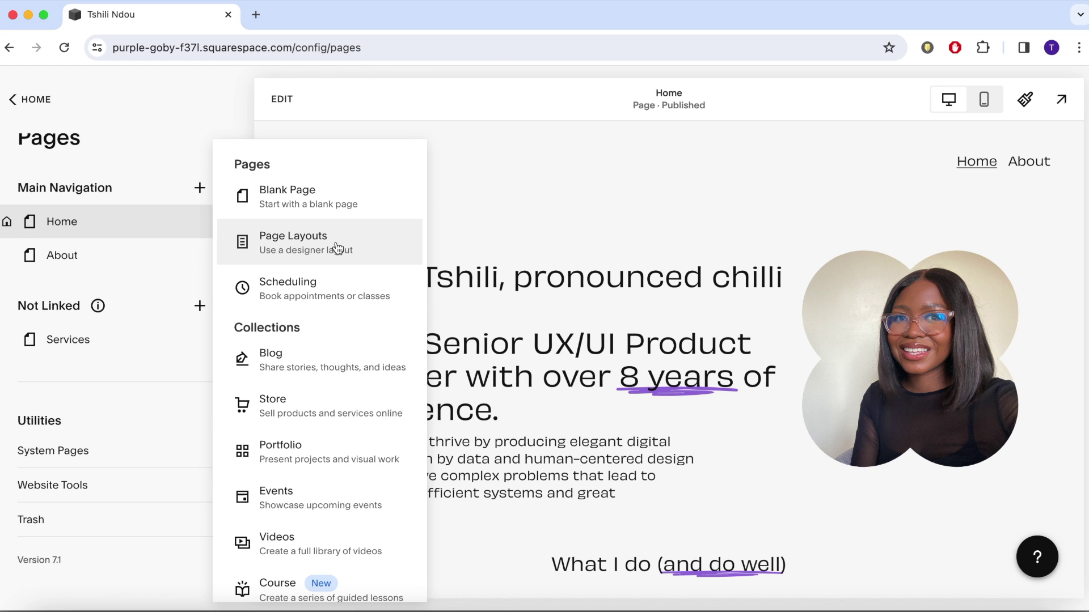
Add a new page from Page Layouts under Not Linked and name it 'Elekt app'
click(337, 248)
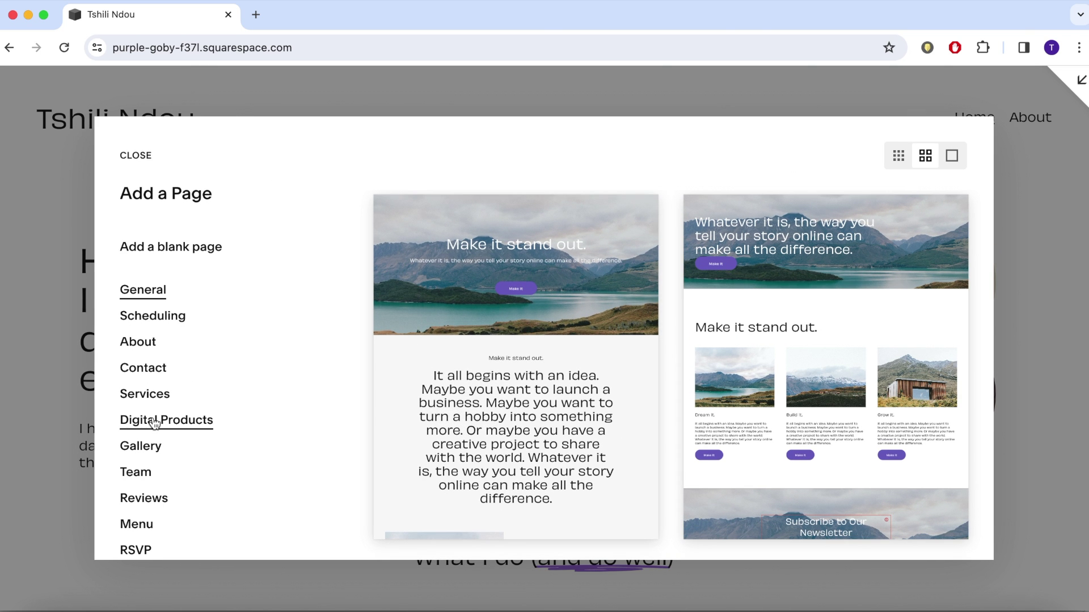
scroll(475, 380, down, 2)
scroll(475, 380, down, 10)
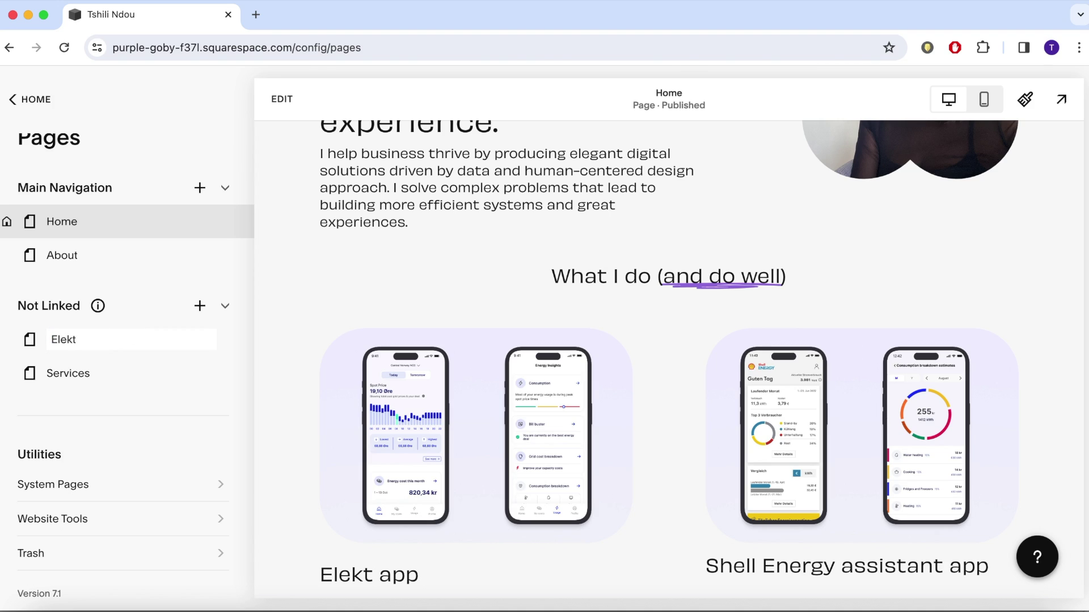
key(Return)
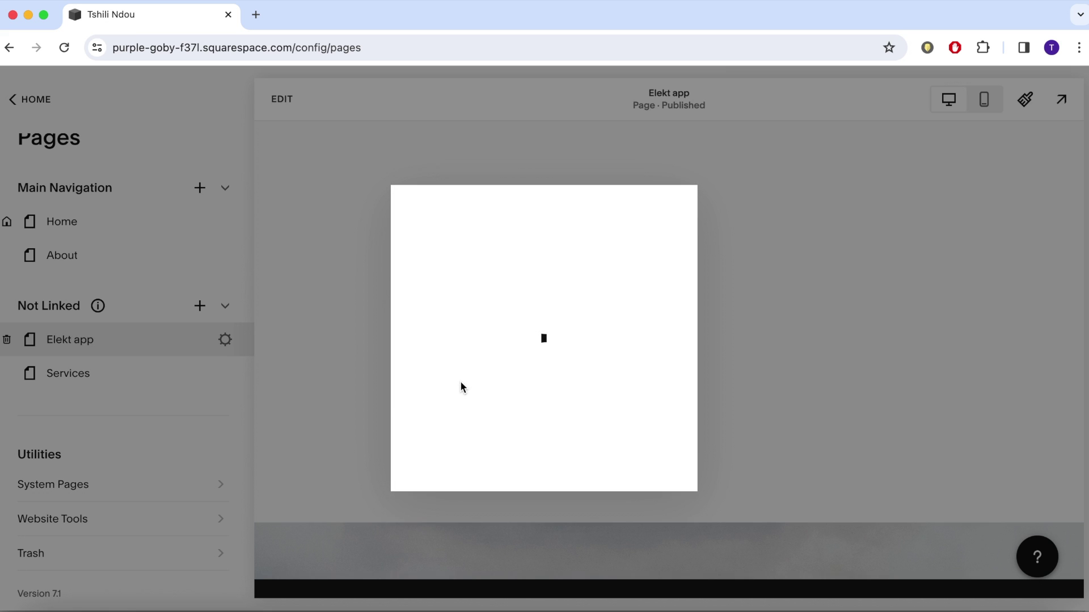
scroll(577, 243, down, 3)
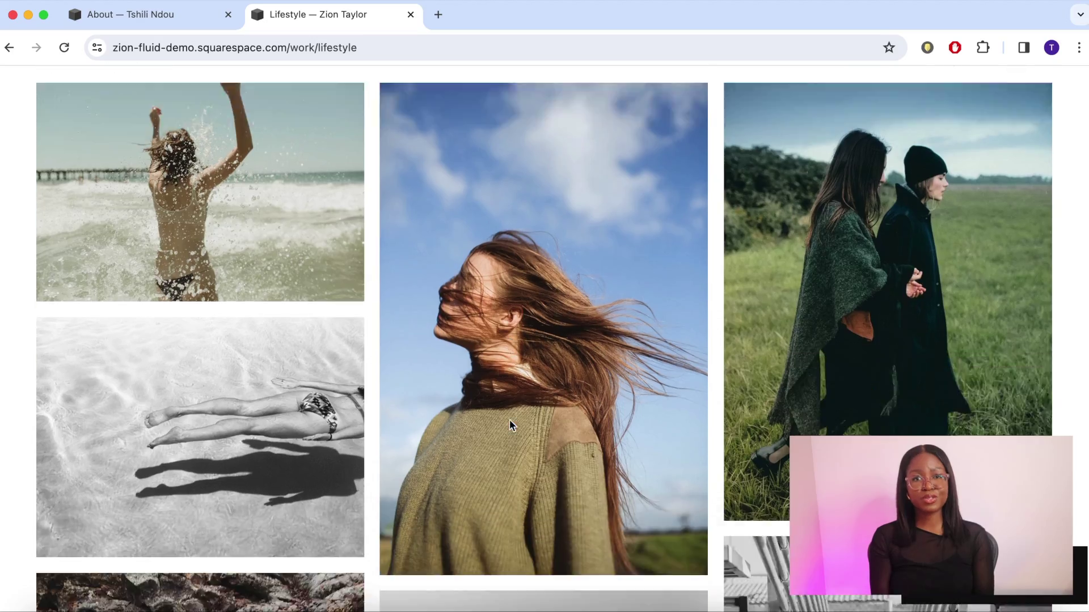
Browse the Zion Taylor demo site and review its Fashion gallery
scroll(509, 425, down, 12)
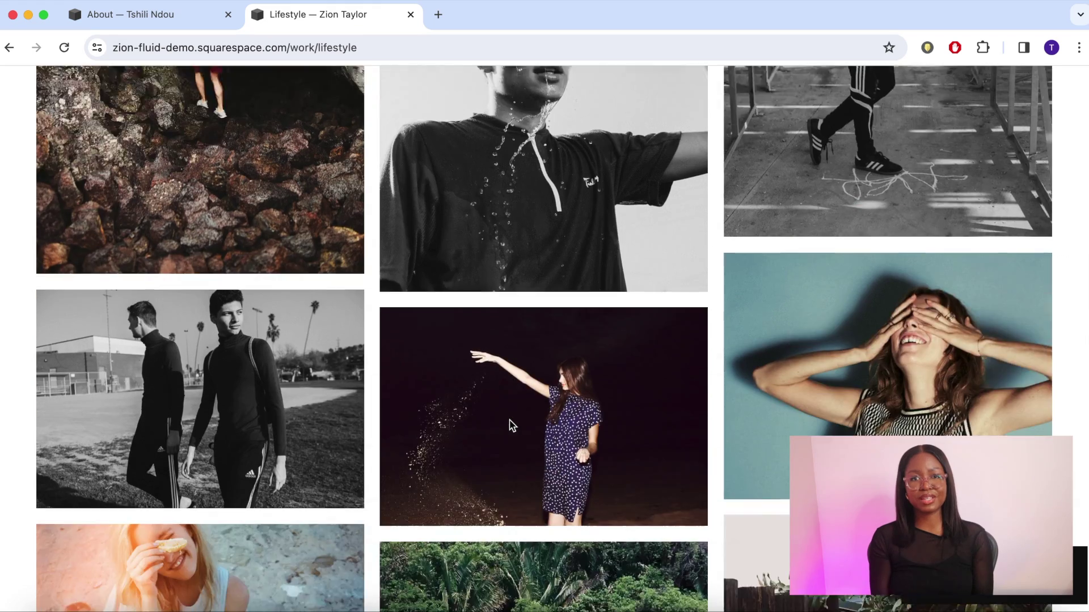
scroll(509, 423, down, 8)
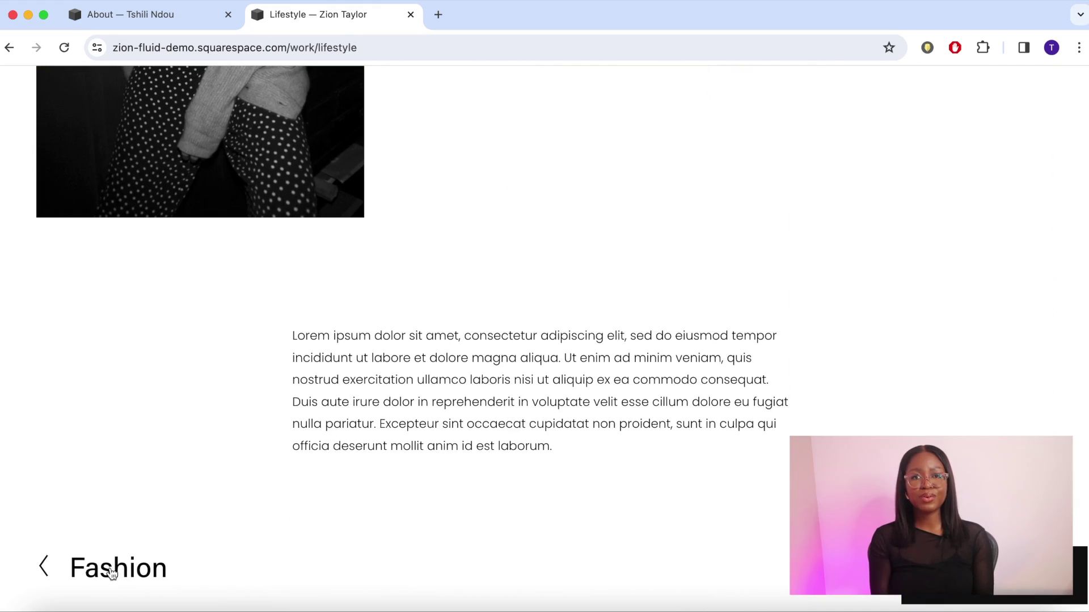
click(118, 589)
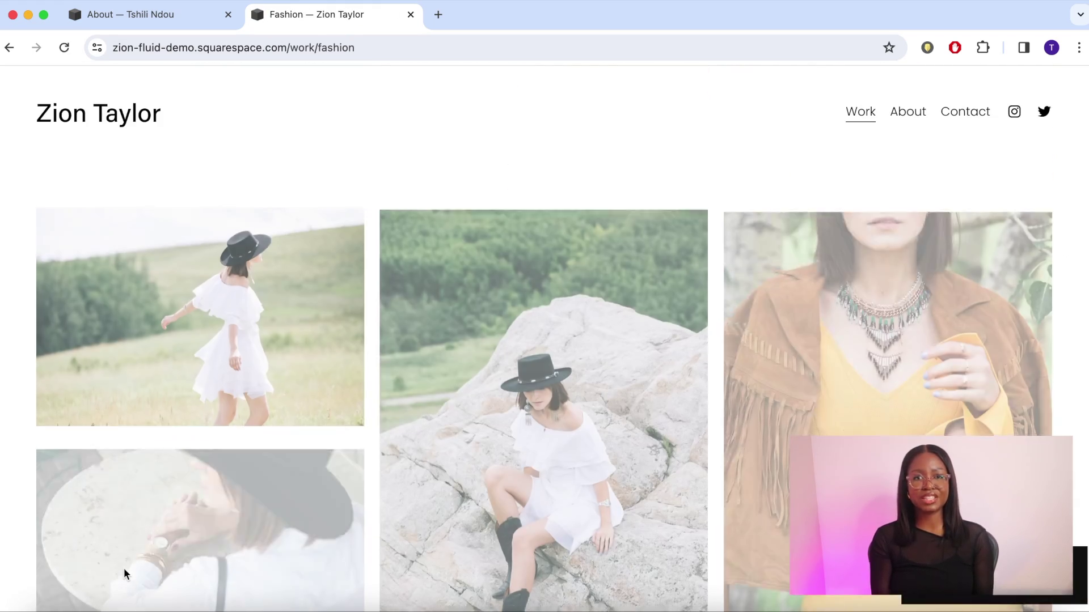
scroll(405, 465, down, 8)
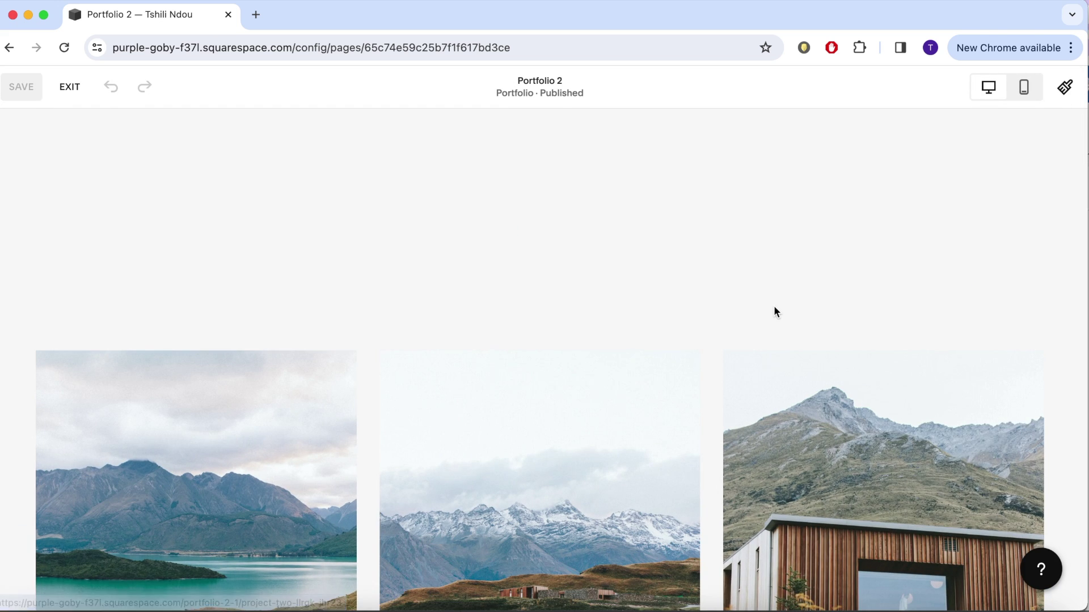
Set the Portfolio 2 project grid's text spacing to 30px
scroll(849, 433, down, 4)
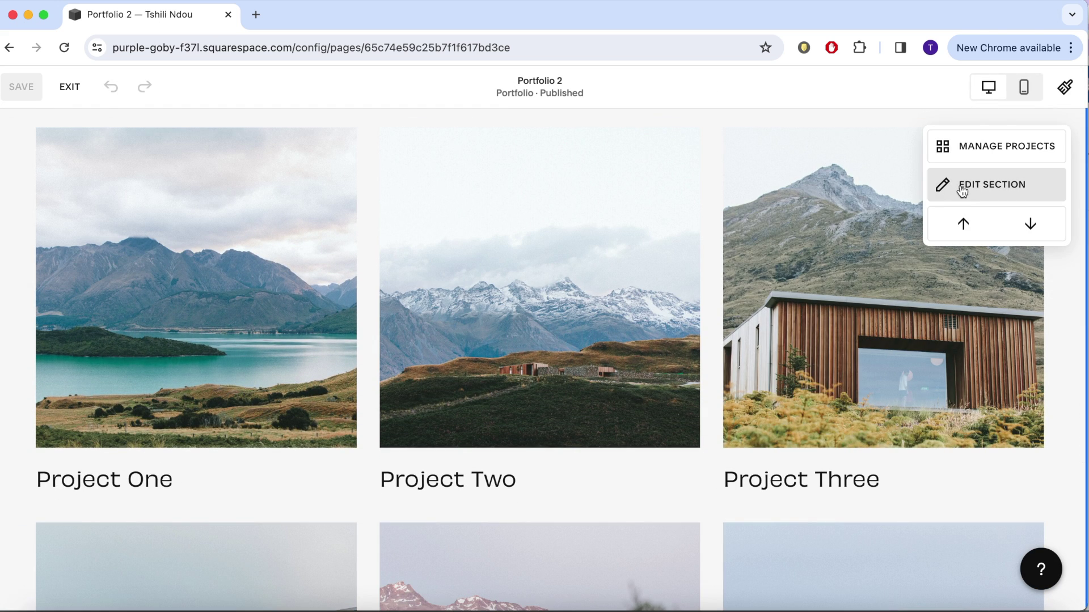
click(962, 191)
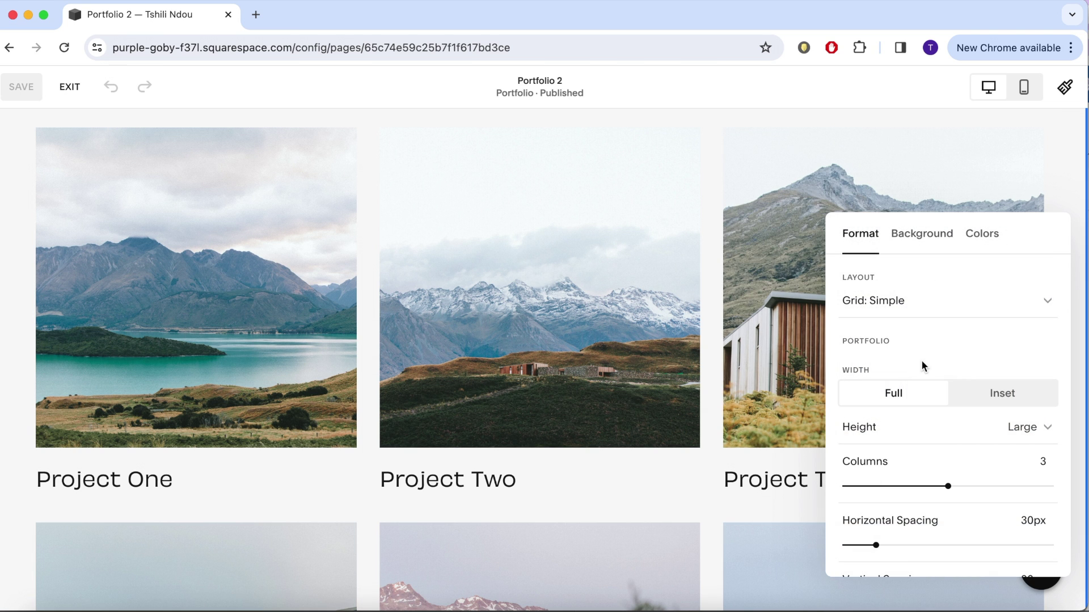
scroll(921, 364, down, 5)
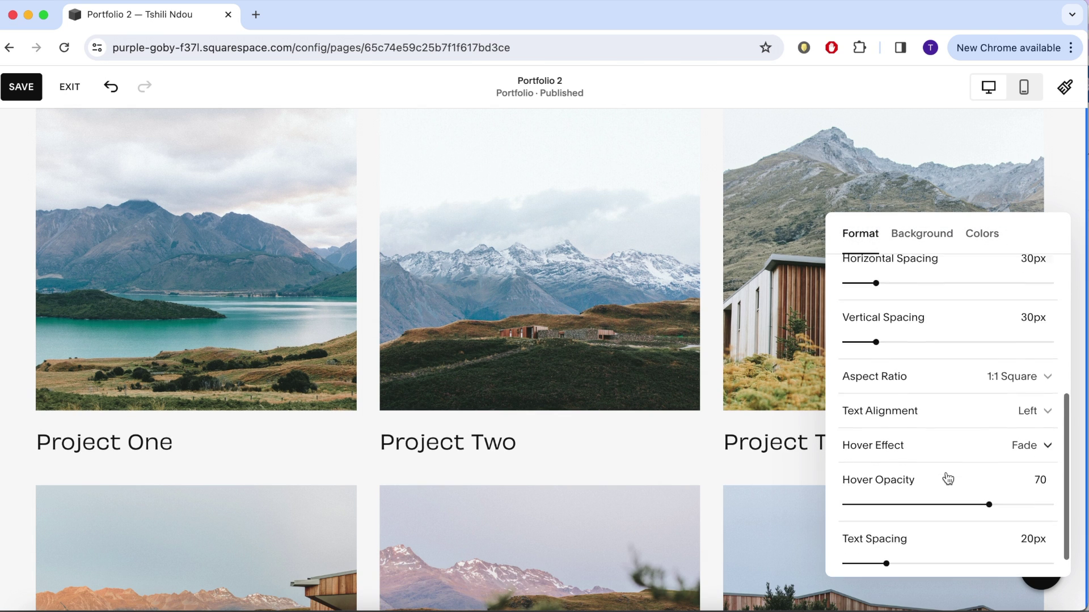
scroll(948, 479, down, 1)
click(908, 534)
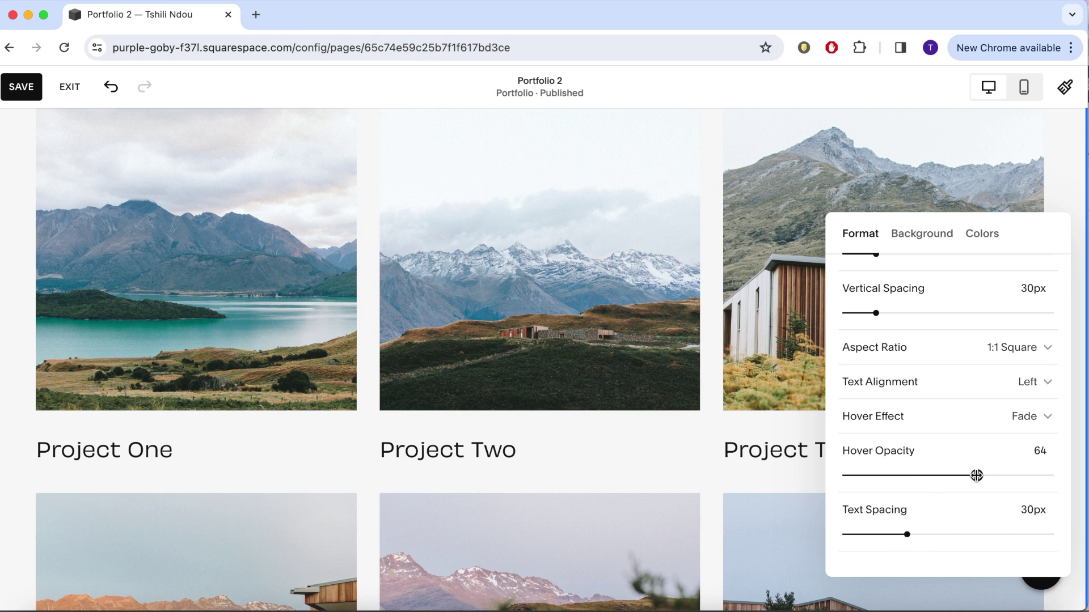
click(729, 413)
Give the intro section image a clover shape
scroll(729, 410, down, 10)
click(727, 408)
click(727, 408)
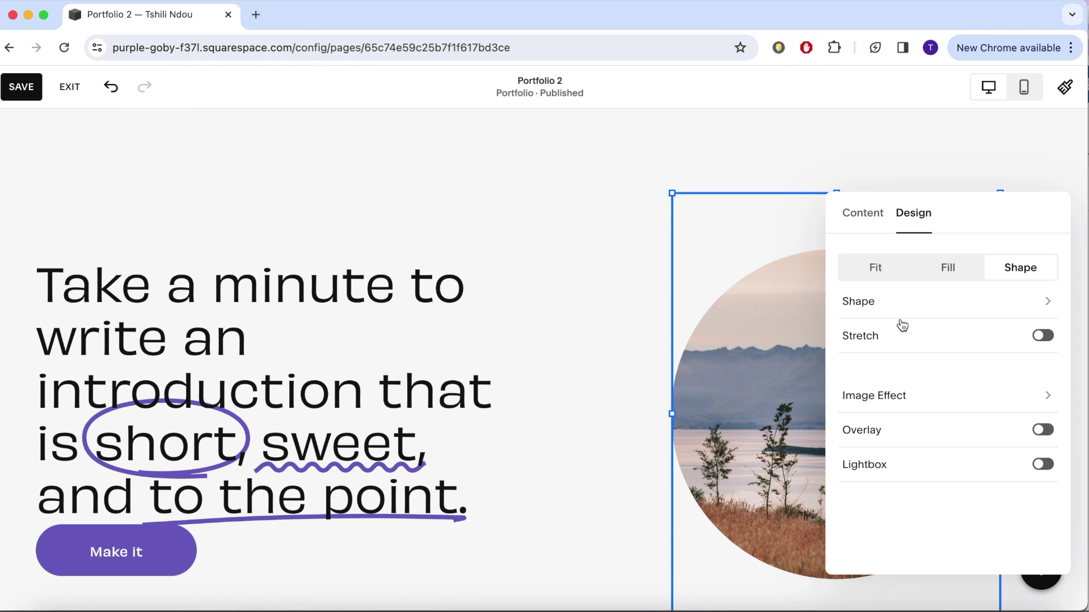
click(955, 309)
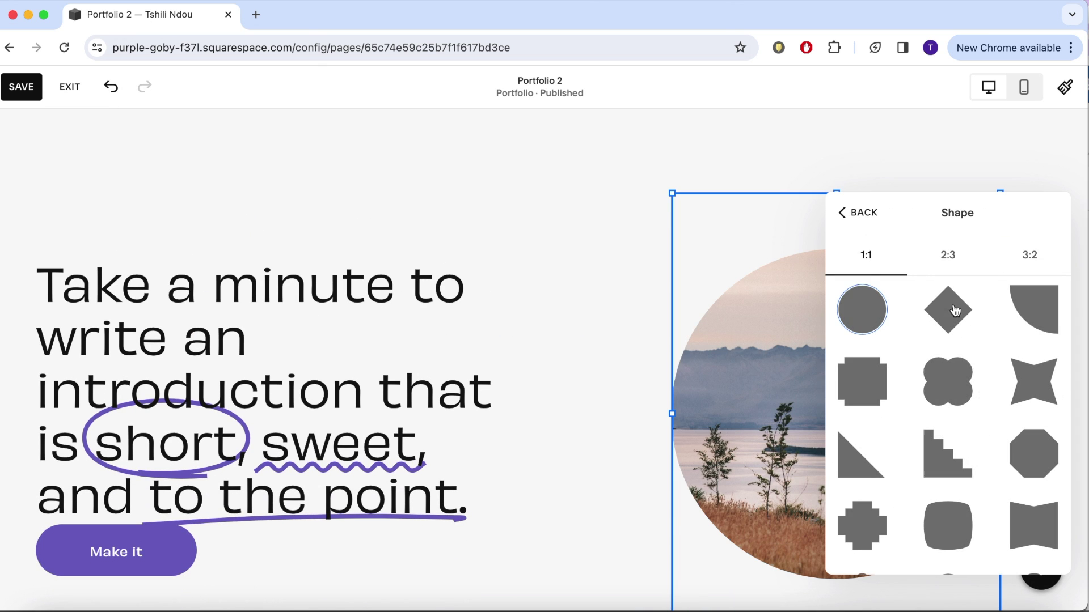
click(958, 379)
click(862, 214)
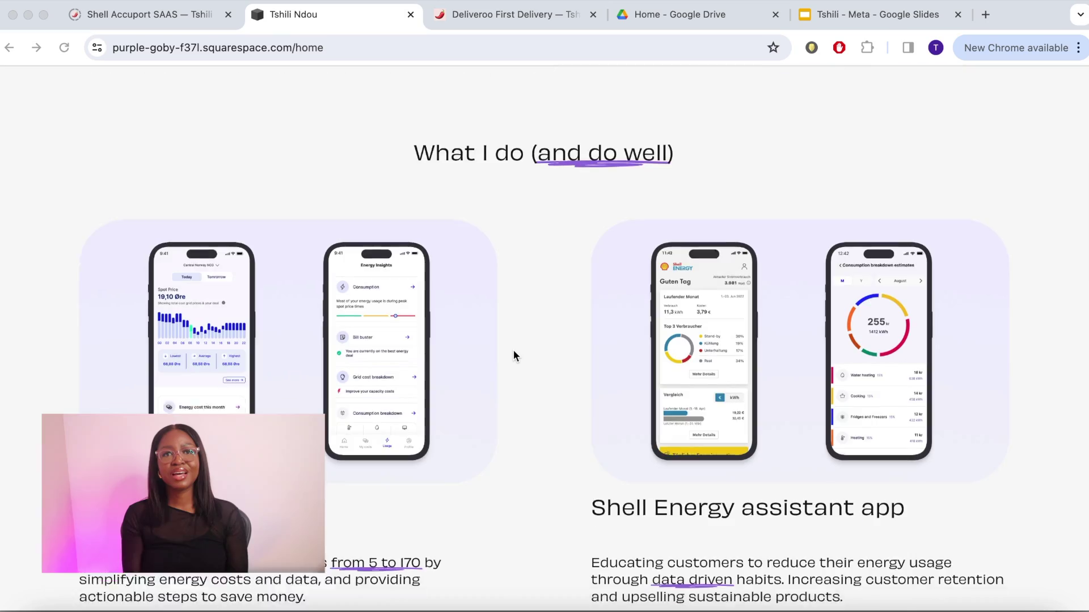
scroll(513, 351, down, 3)
scroll(513, 355, down, 10)
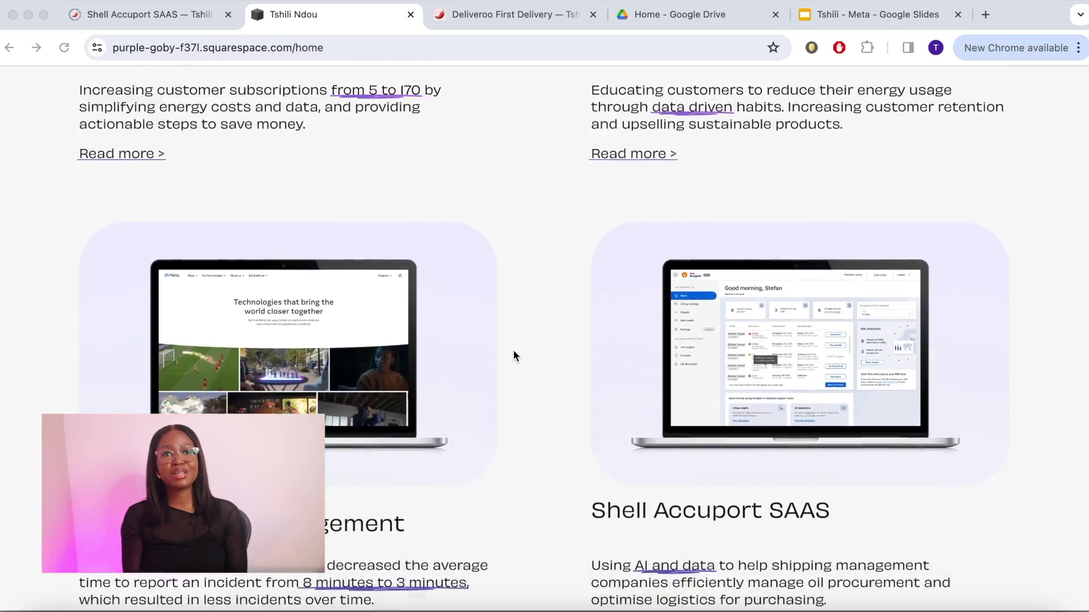
scroll(514, 356, down, 6)
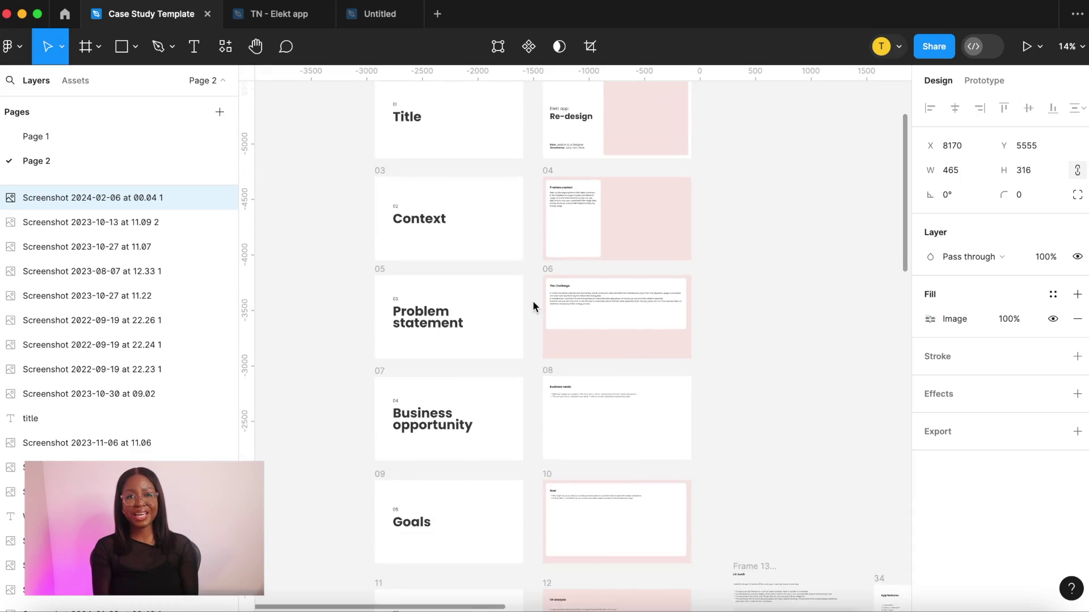
scroll(533, 303, down, 5)
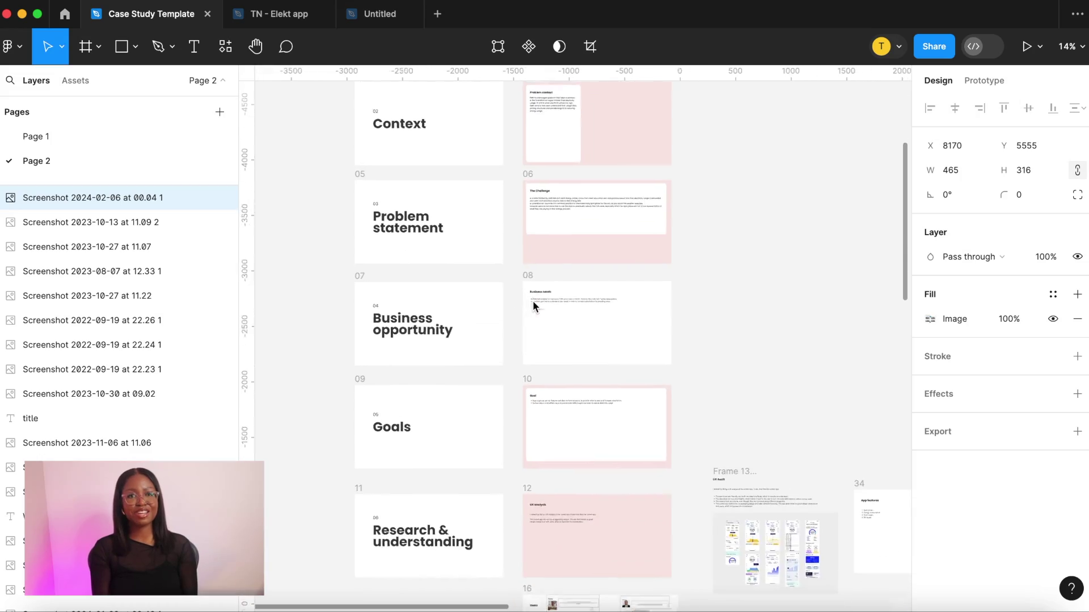
scroll(533, 305, down, 10)
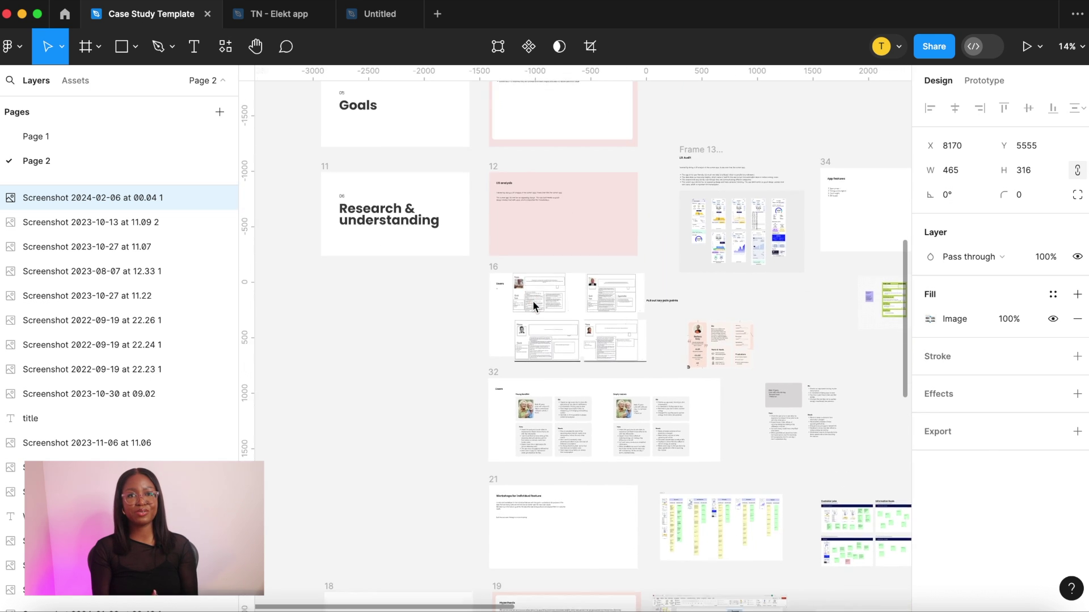
scroll(533, 304, down, 10)
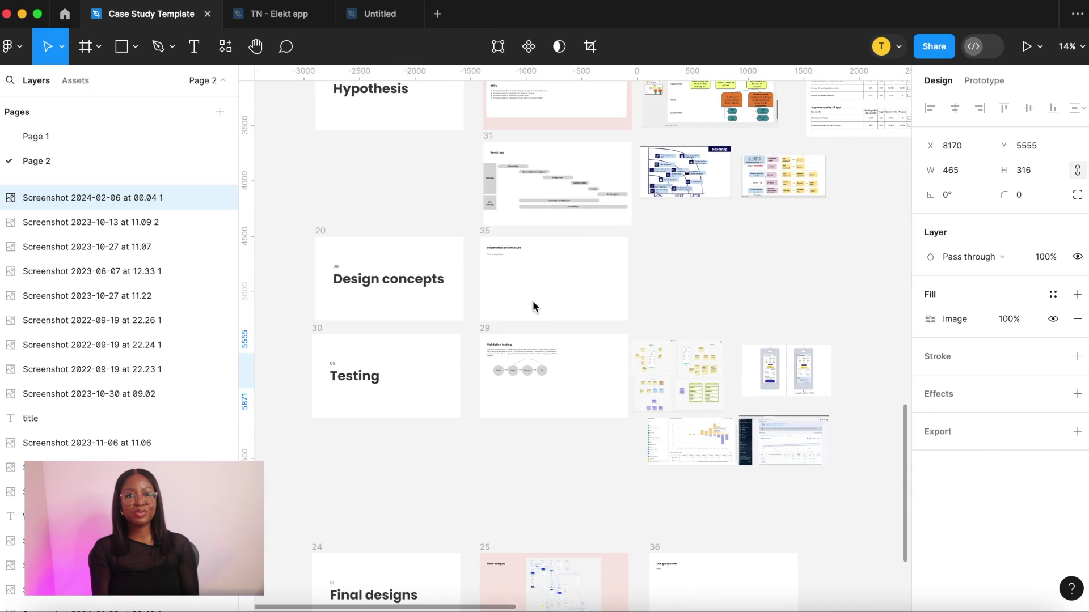
scroll(532, 303, up, 1)
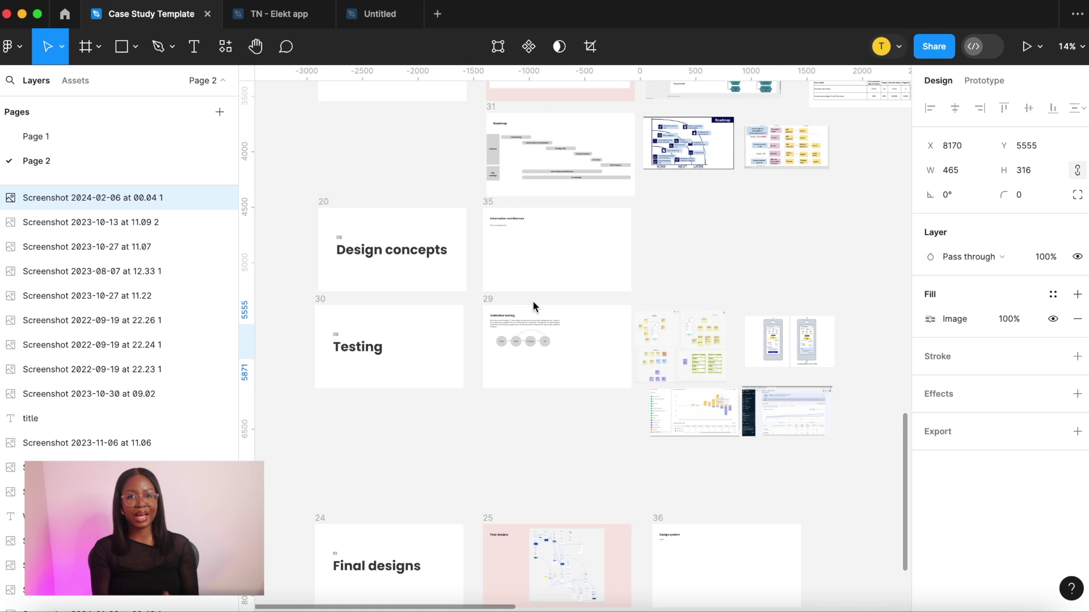
scroll(533, 306, down, 3)
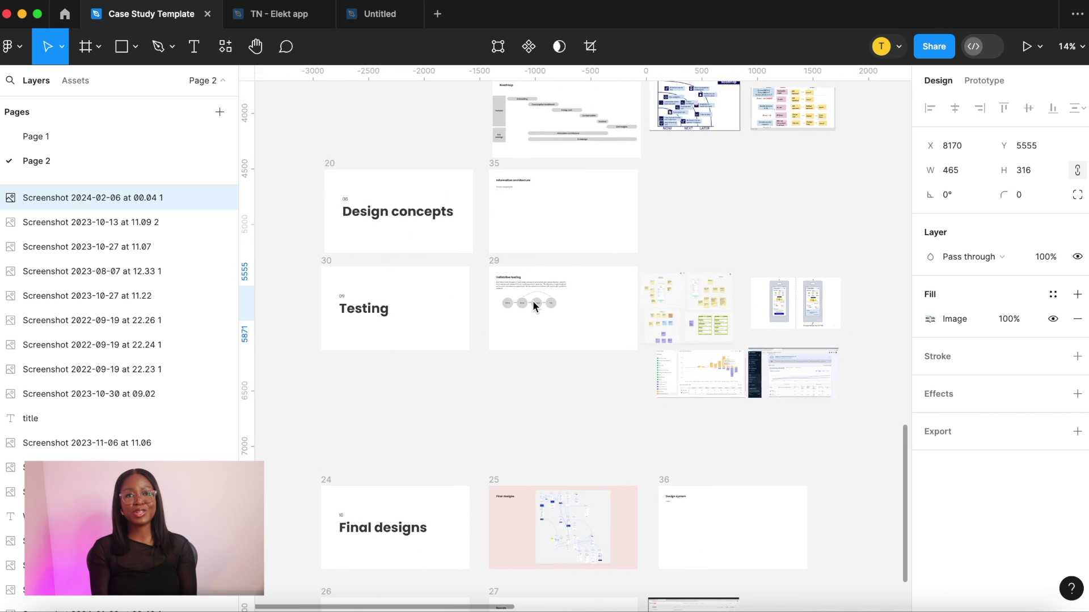
scroll(533, 306, up, 1)
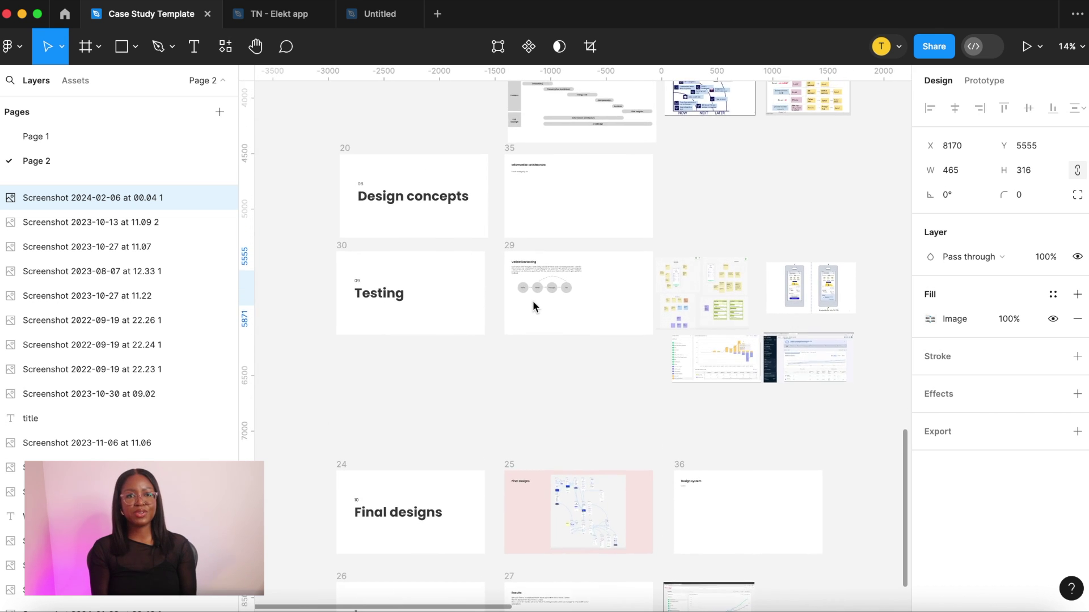
scroll(532, 306, up, 20)
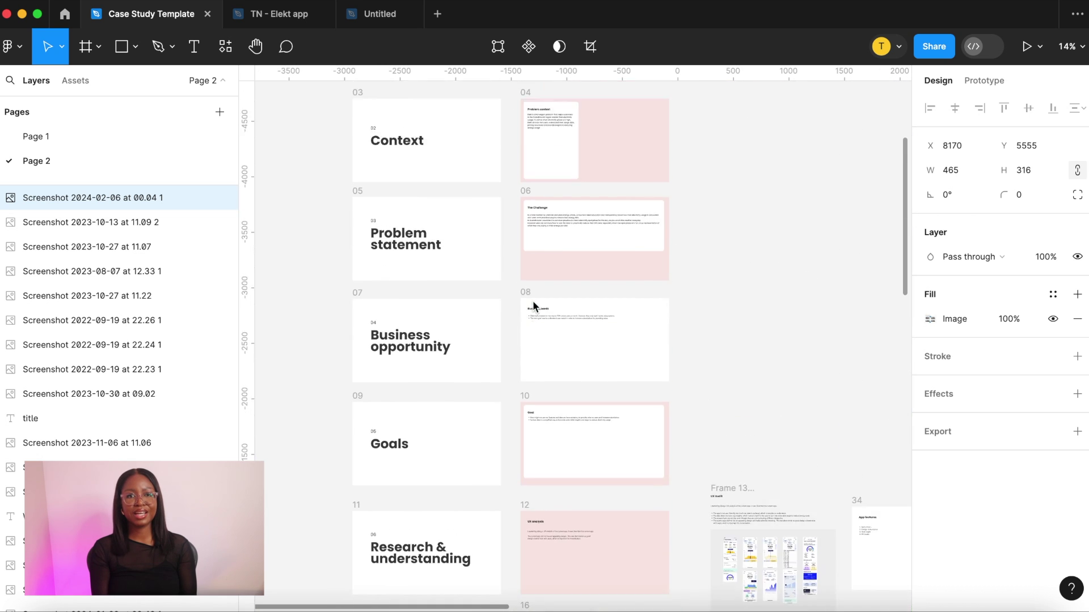
scroll(532, 301, up, 10)
scroll(532, 301, down, 15)
scroll(533, 301, right, 6)
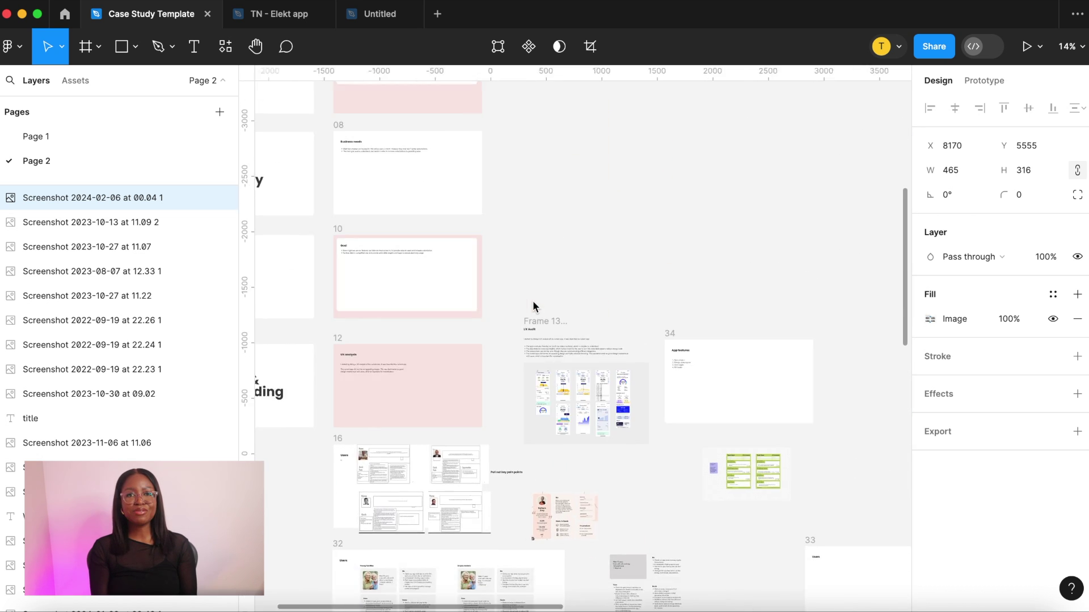
scroll(533, 300, down, 5)
scroll(532, 300, right, 3)
scroll(532, 301, up, 5)
scroll(532, 300, left, 4)
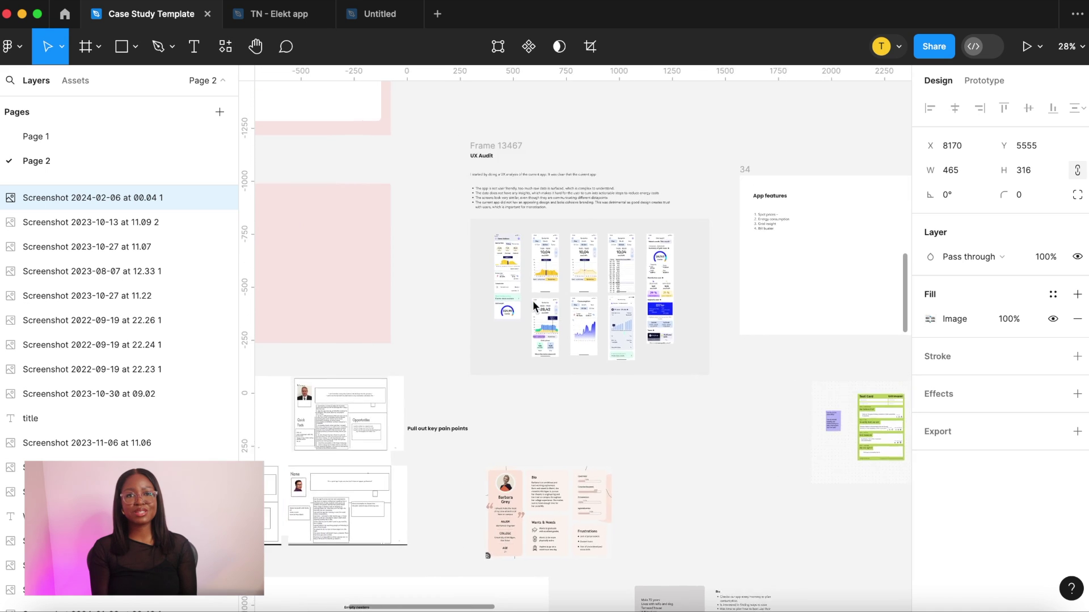
scroll(532, 300, left, 5)
scroll(532, 300, right, 5)
scroll(533, 301, down, 2)
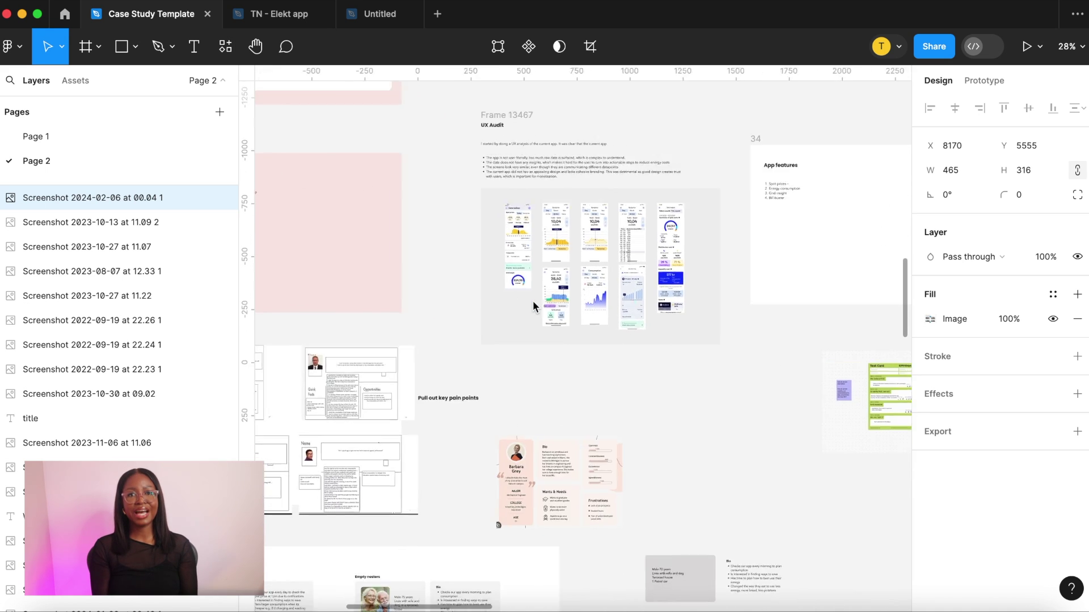
scroll(533, 304, down, 10)
scroll(532, 303, right, 2)
scroll(533, 303, up, 4)
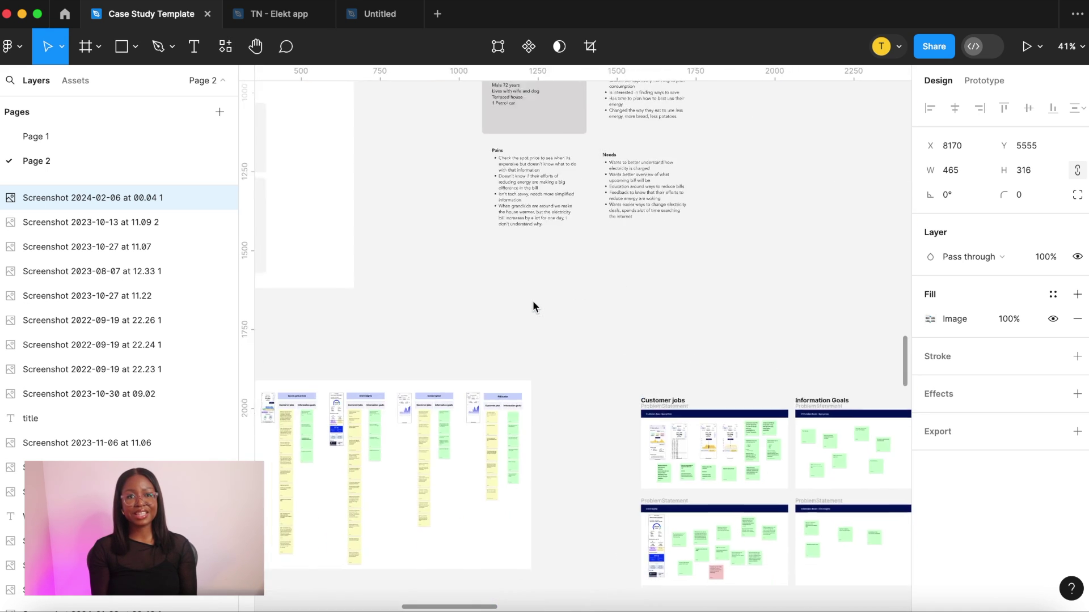
scroll(533, 307, down, 10)
scroll(533, 307, left, 3)
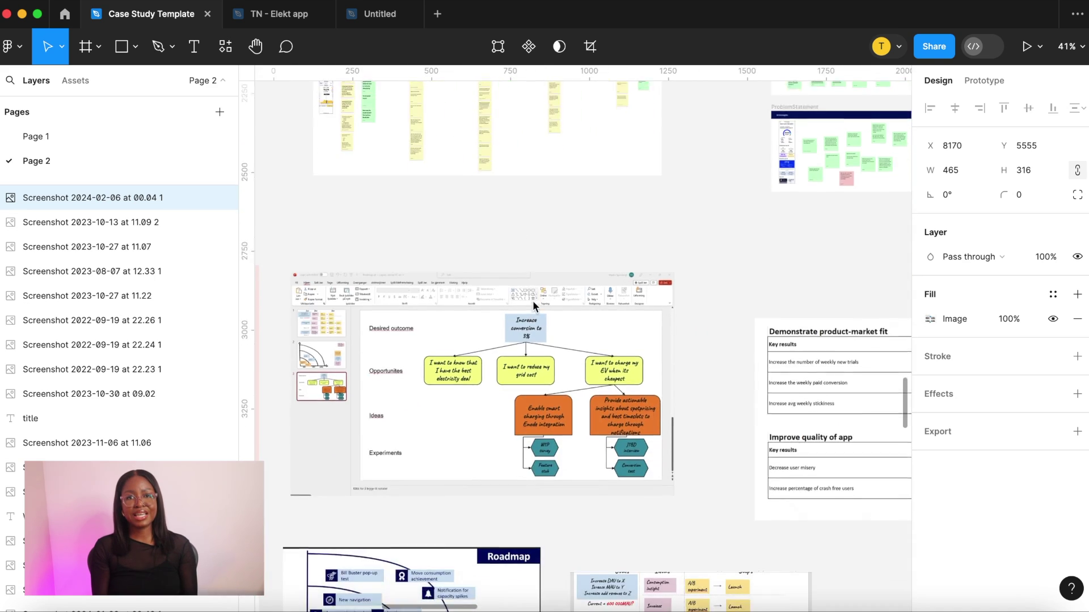
scroll(532, 301, down, 6)
scroll(533, 301, down, 5)
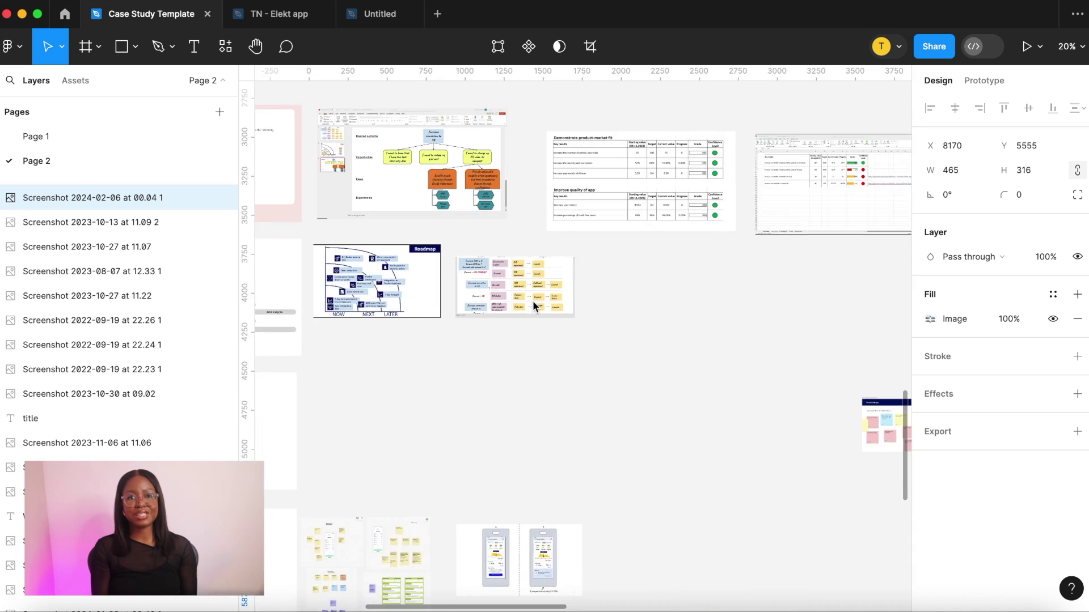
scroll(533, 301, down, 3)
scroll(532, 301, left, 5)
scroll(533, 300, up, 3)
scroll(533, 303, up, 10)
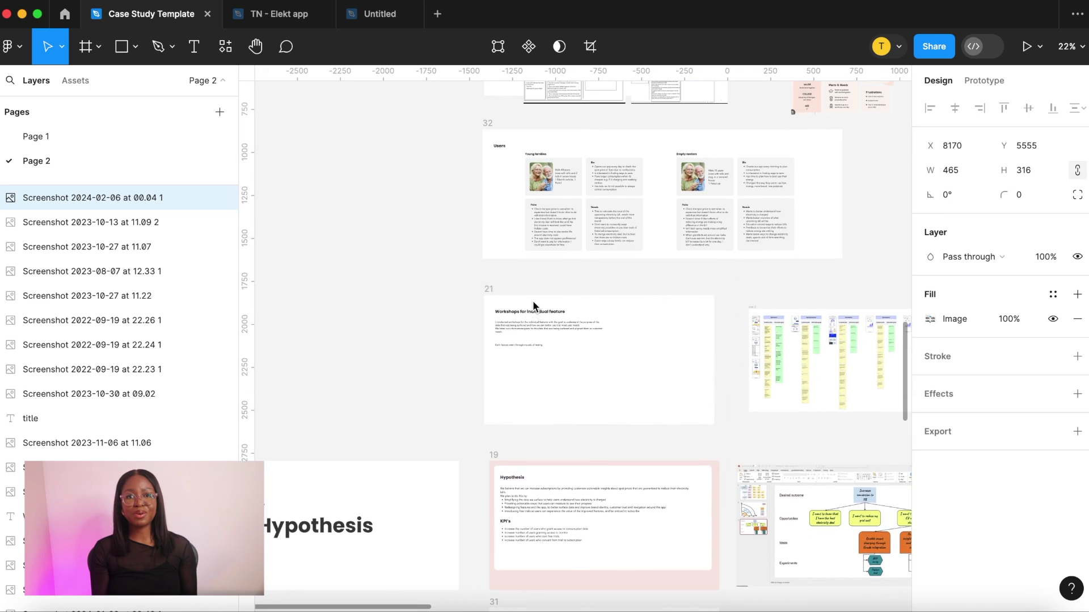
scroll(533, 300, up, 10)
scroll(533, 301, down, 4)
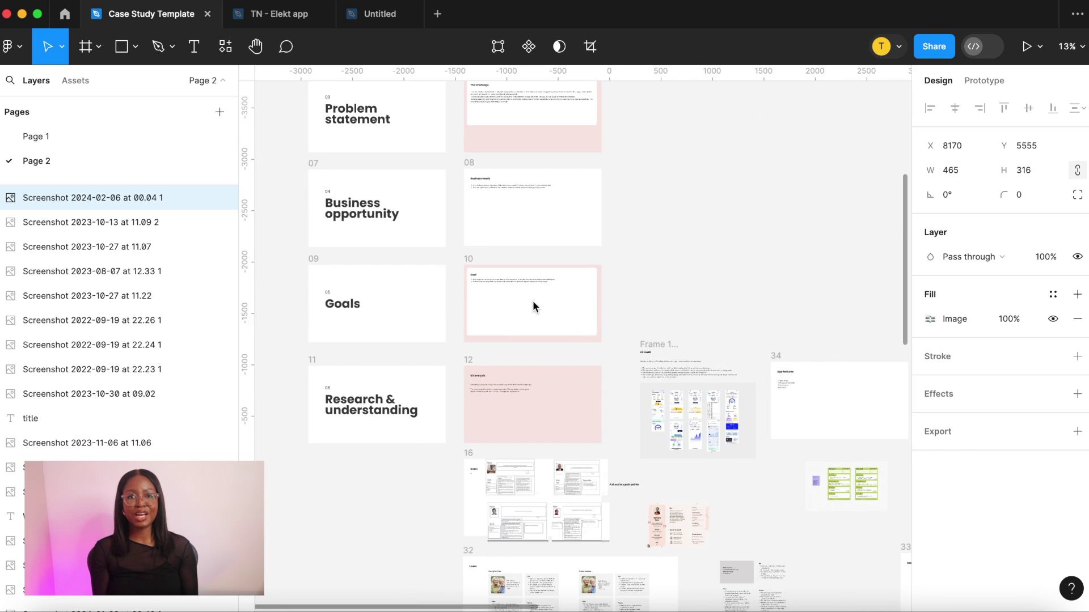
scroll(533, 306, up, 10)
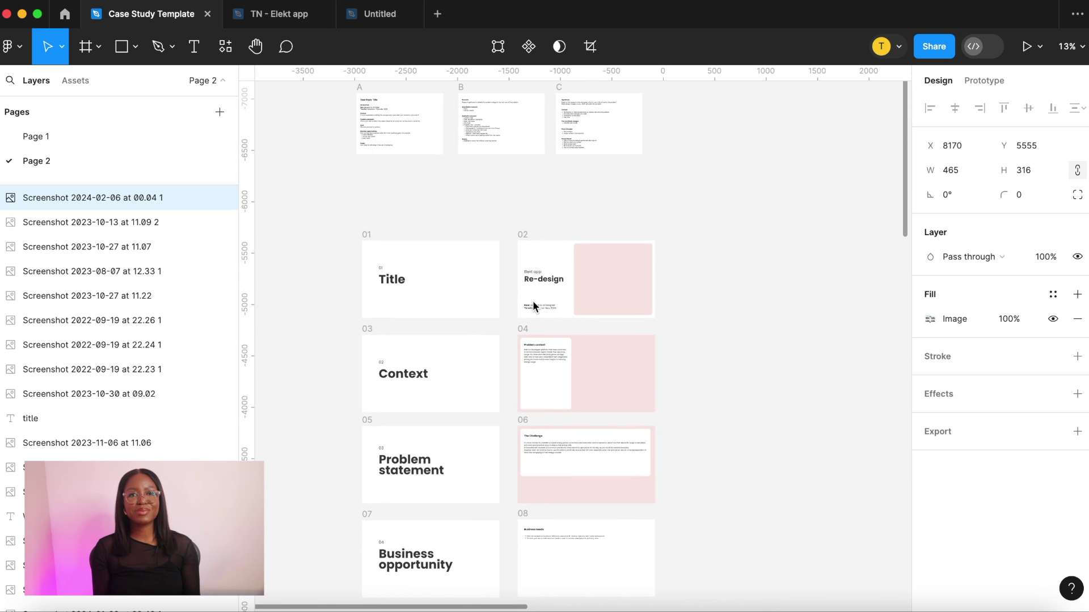
scroll(533, 306, up, 2)
scroll(457, 210, up, 5)
scroll(457, 211, up, 3)
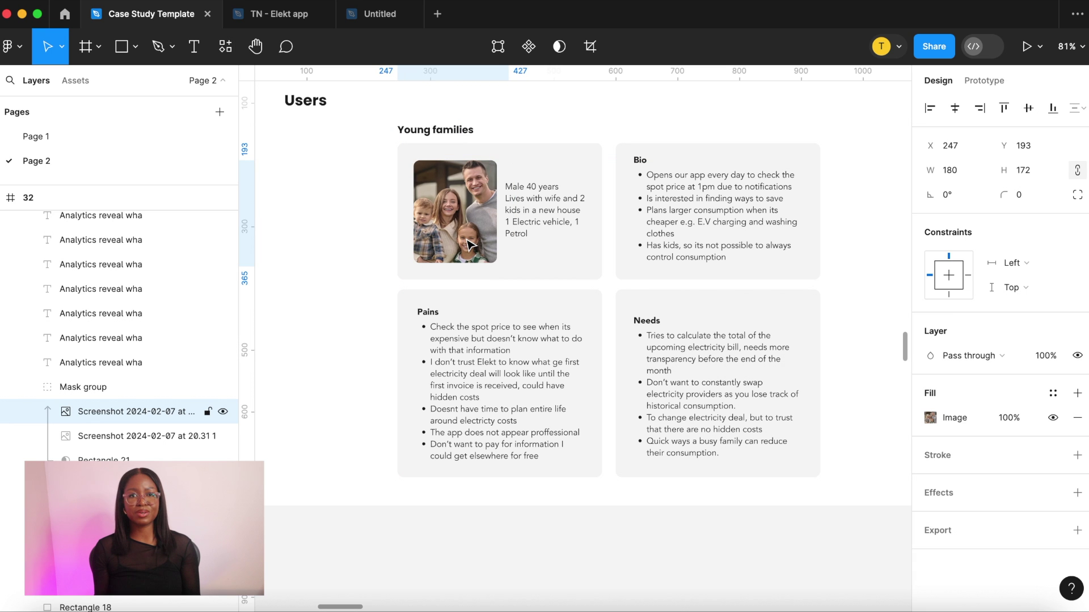
click(368, 519)
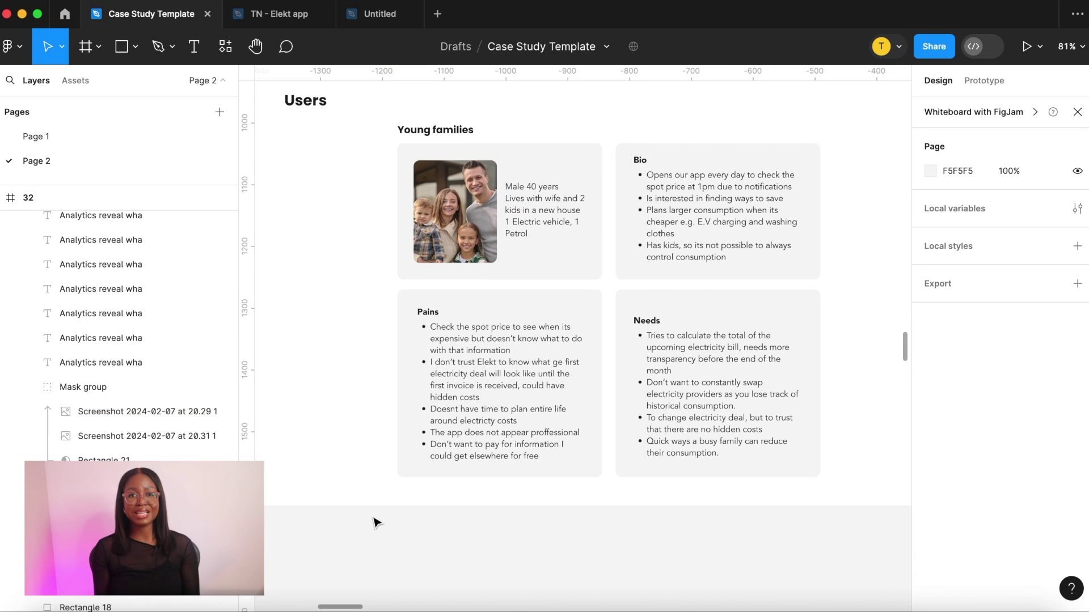
scroll(376, 522, right, 5)
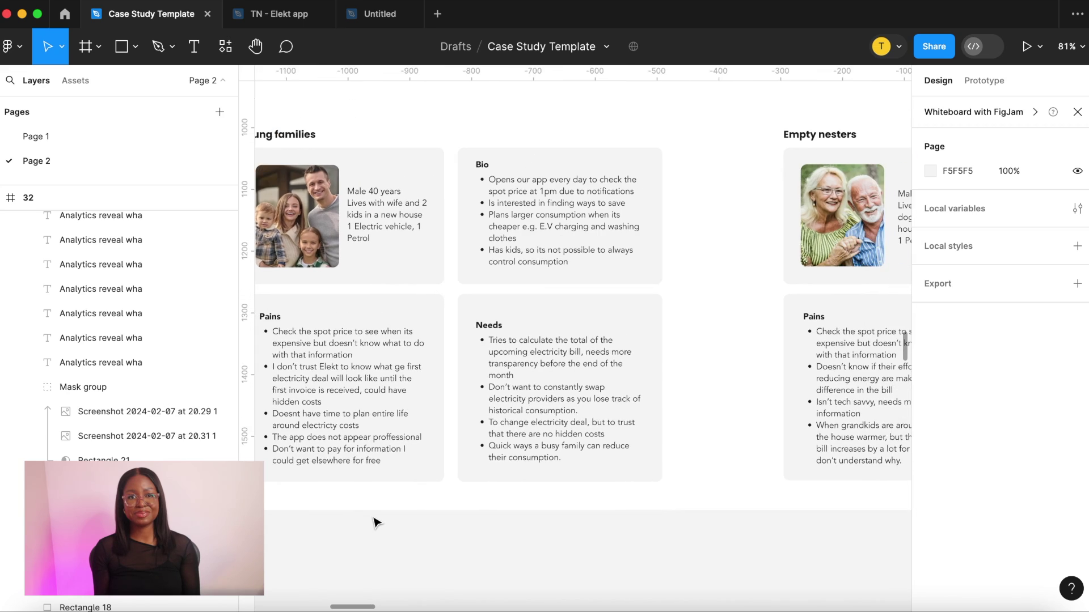
scroll(357, 397, down, 10)
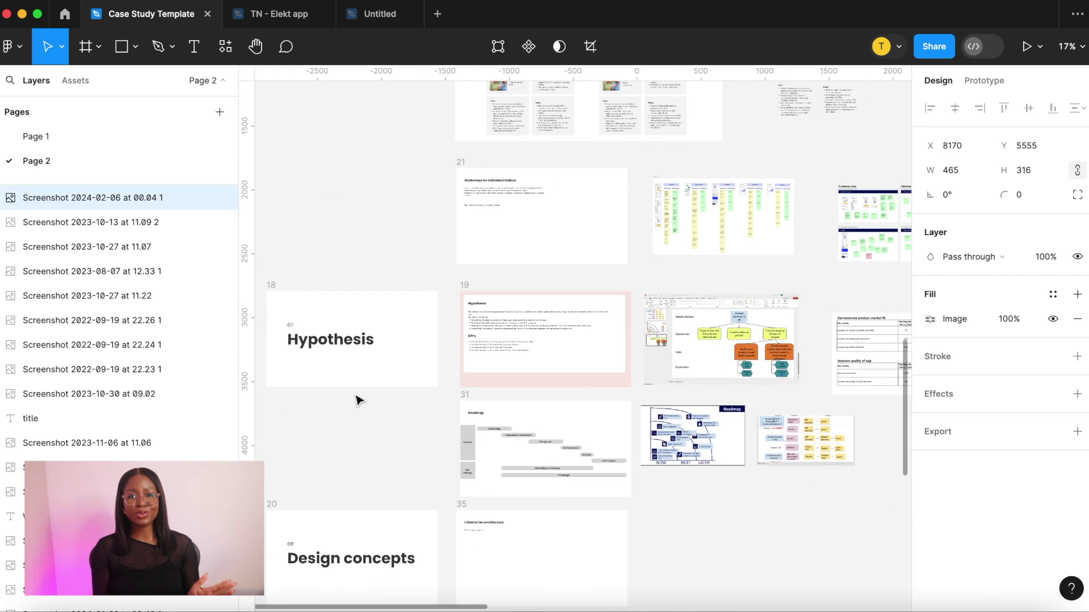
scroll(357, 398, up, 5)
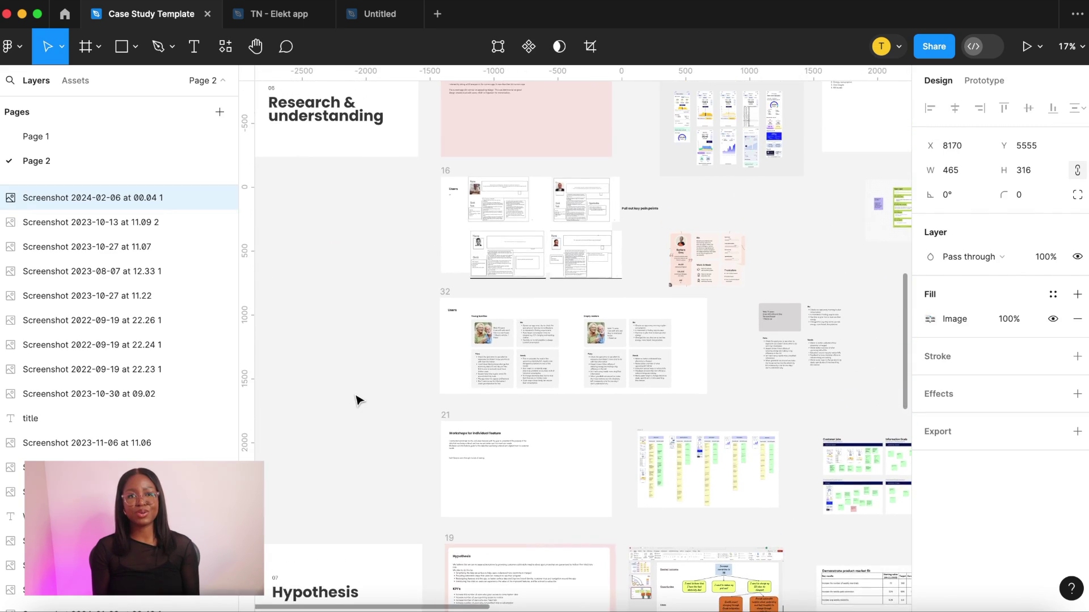
scroll(357, 400, up, 2)
scroll(357, 400, up, 5)
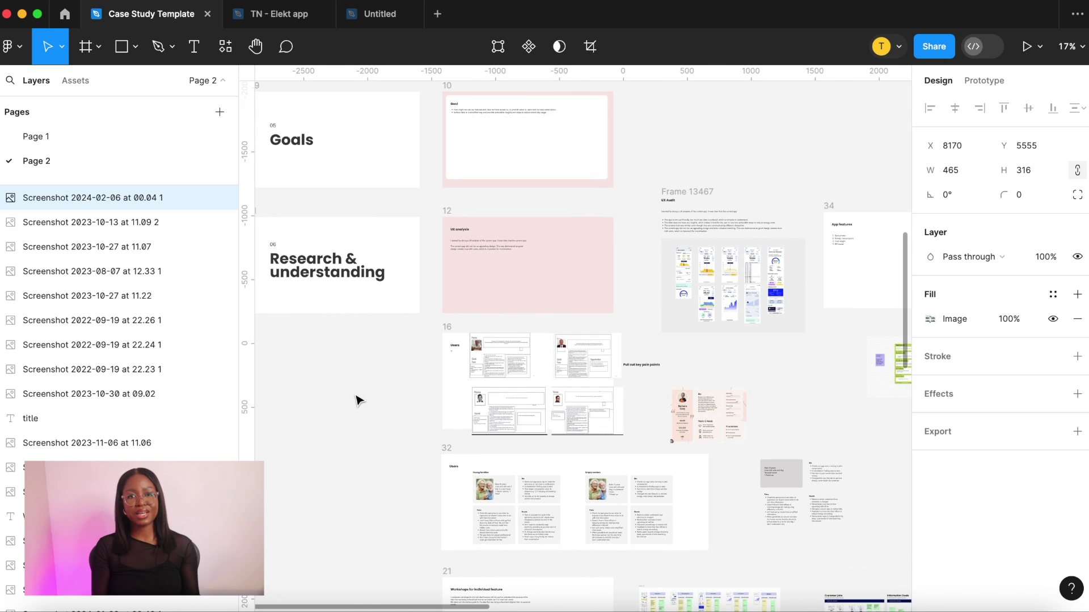
scroll(356, 400, up, 3)
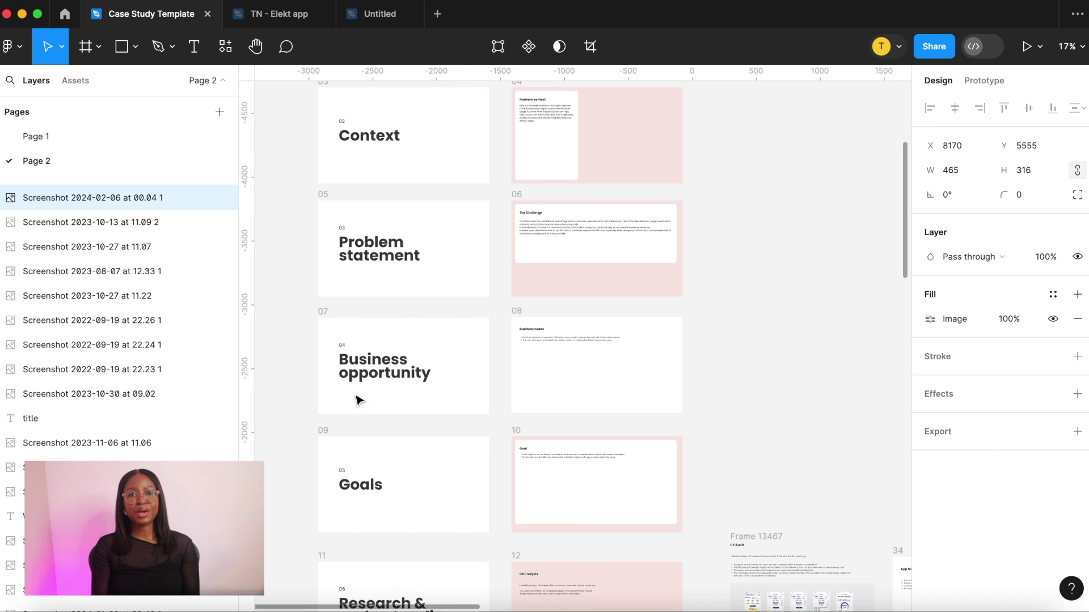
scroll(356, 400, up, 1)
scroll(356, 400, down, 2)
scroll(356, 401, right, 2)
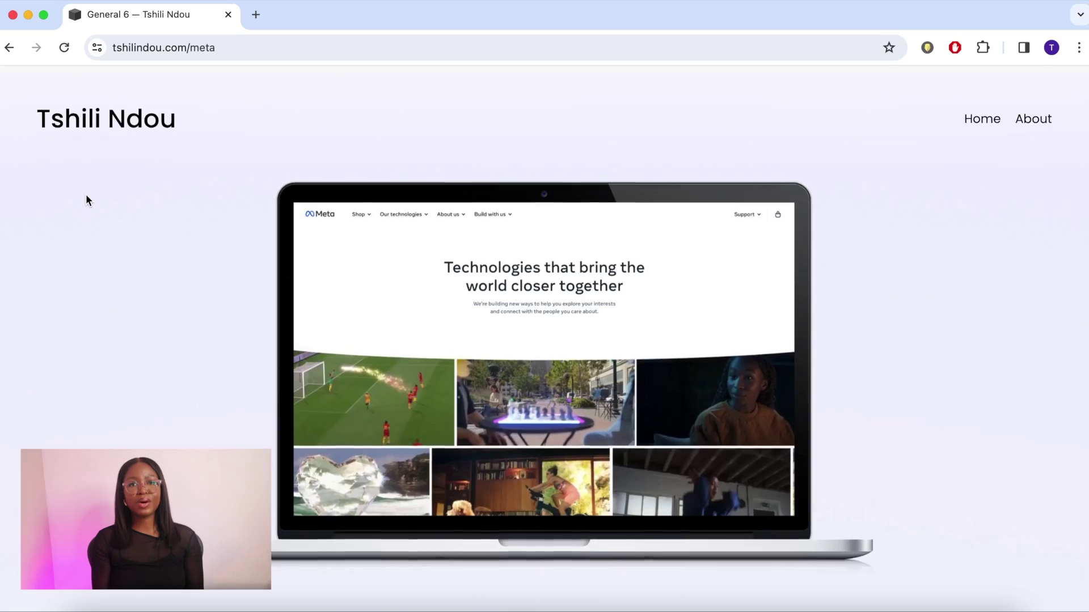
scroll(86, 198, down, 8)
scroll(86, 199, down, 4)
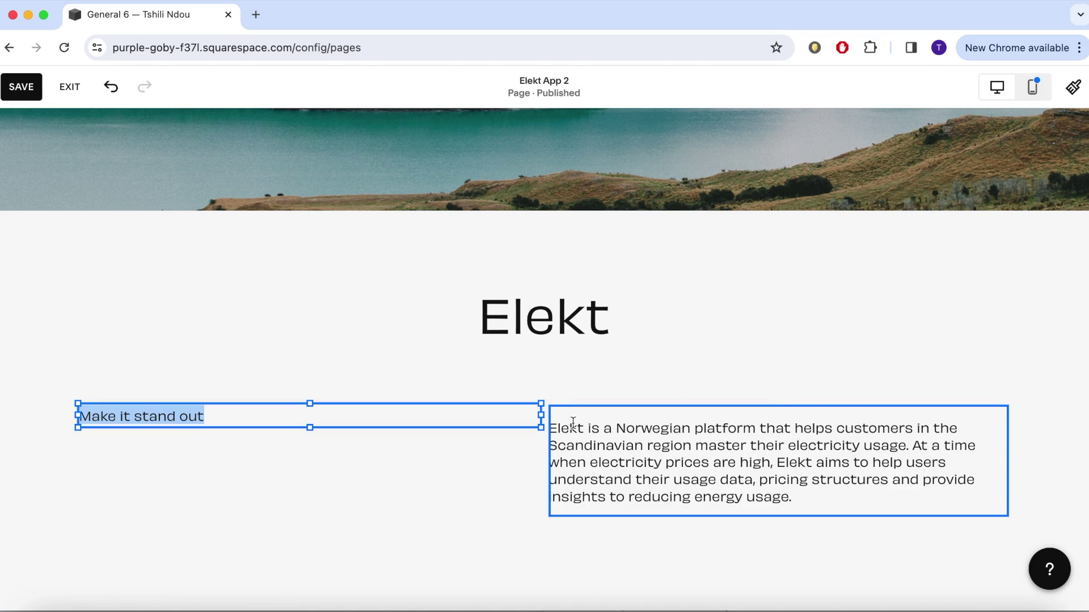
Replace the 'Make it stand out' text with 'Time' and start a new line
click(609, 417)
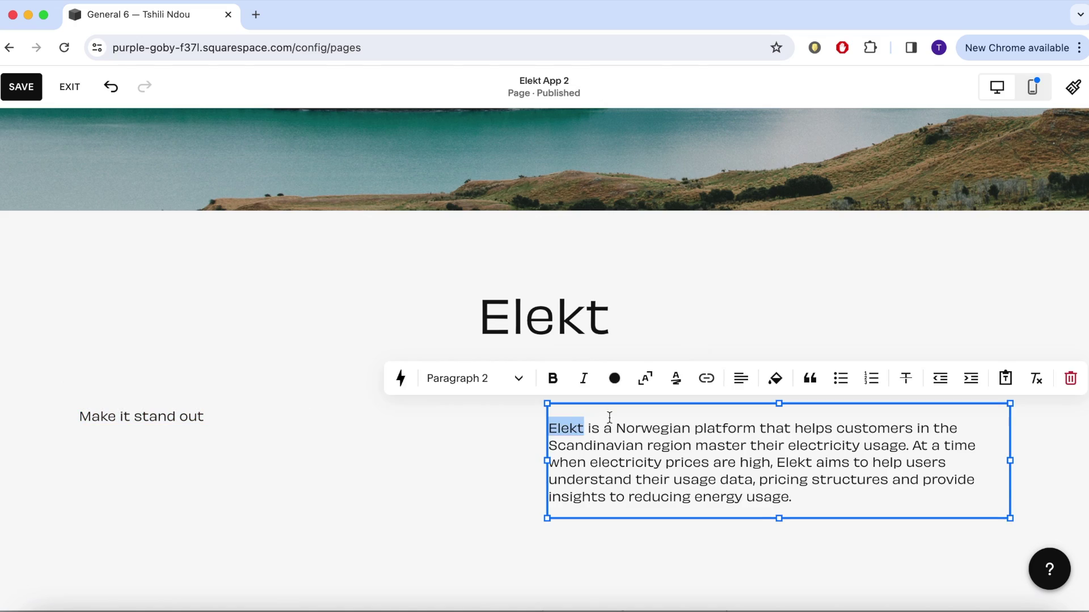
click(365, 417)
triple_click(195, 420)
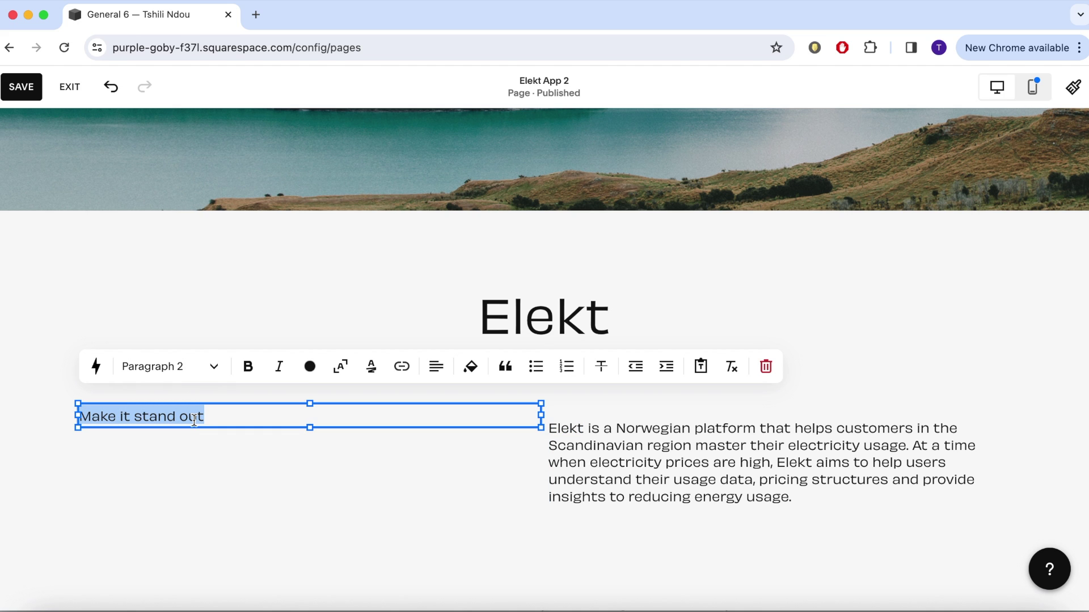
text(CLient)
key(BackSpace)
key(BackSpace)
key(BackSpace)
text(Time)
key(Return)
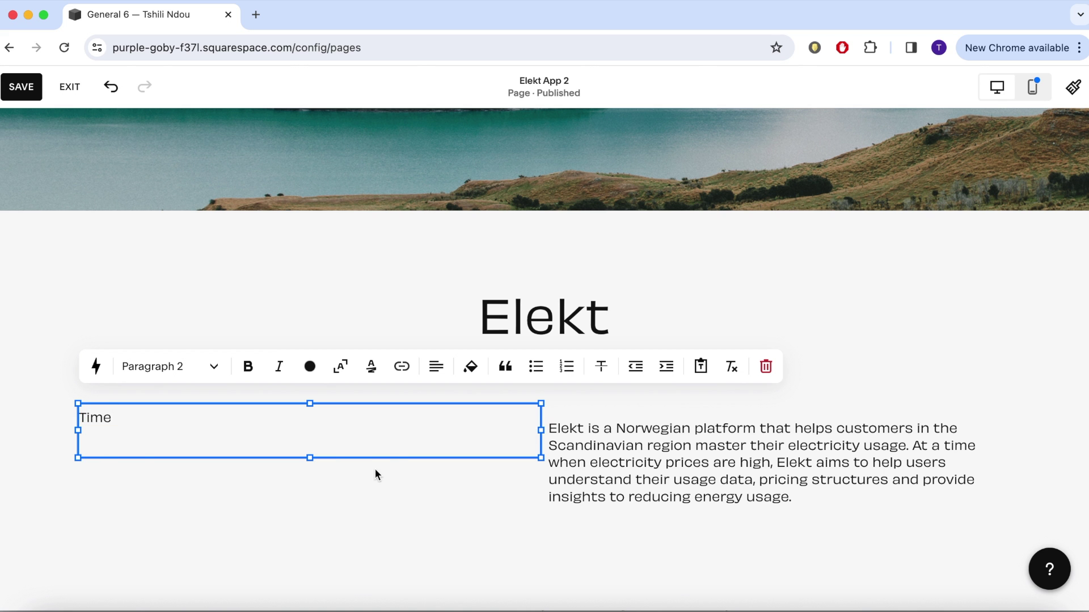
Check the Figma case study, then retitle the second Research & understanding heading 'UX Audit'
key(super+Tab)
scroll(539, 459, left, 2)
scroll(540, 459, down, 10)
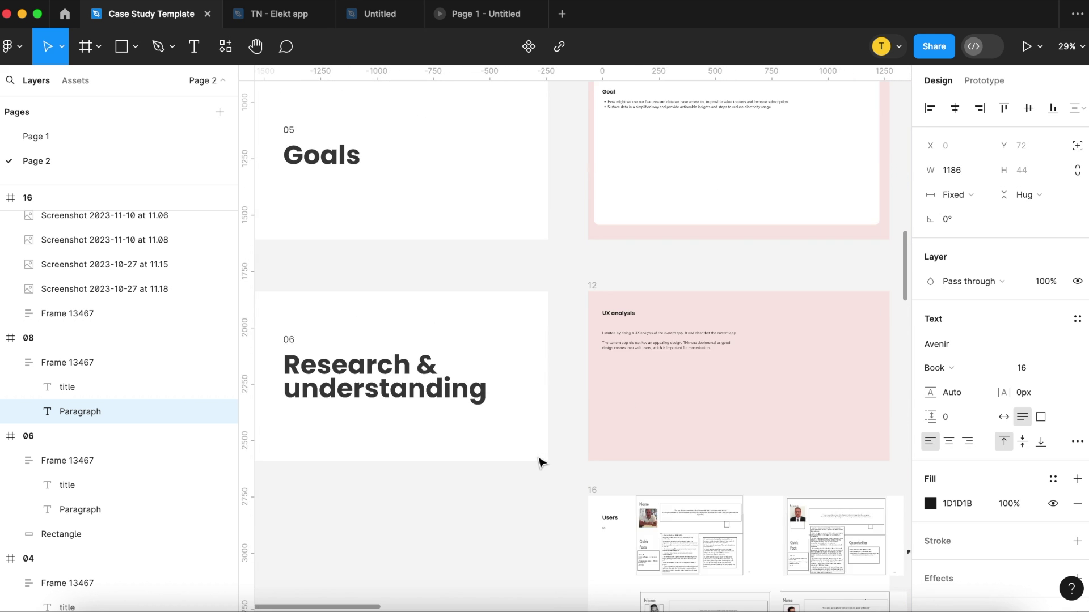
scroll(539, 462, up, 1)
scroll(668, 369, right, 5)
click(656, 607)
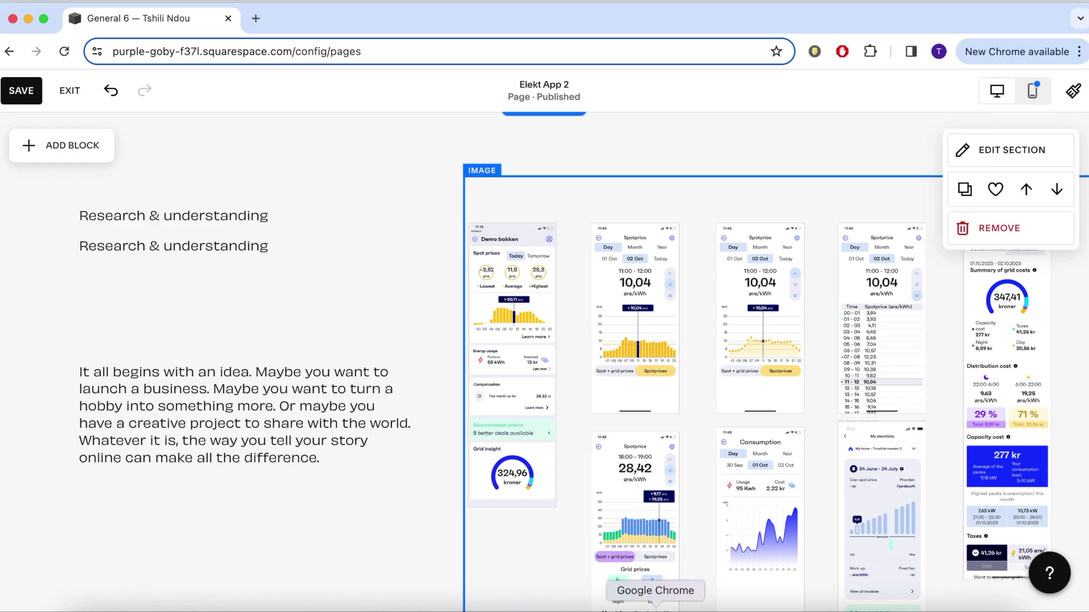
click(236, 249)
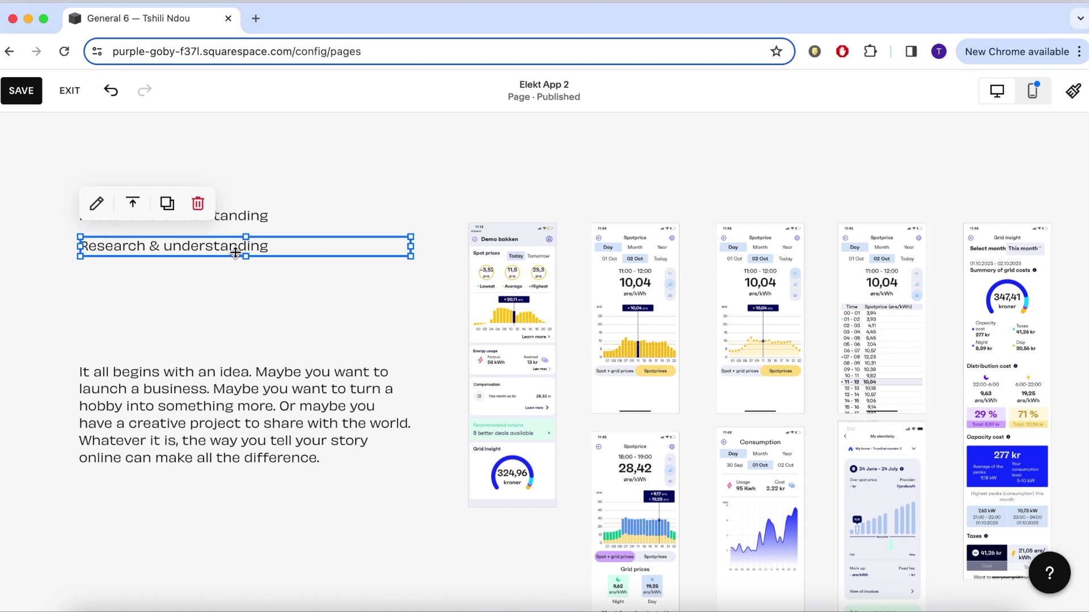
triple_click(267, 248)
text(UX Audit)
click(170, 196)
click(176, 278)
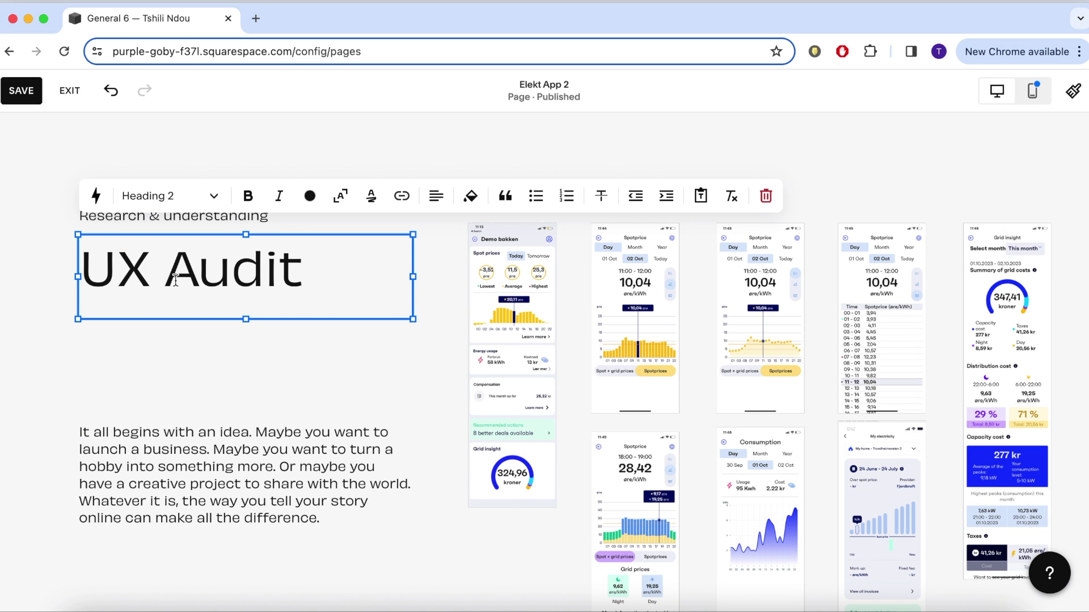
Shrink 'UX Audit' to Heading 3 and move its body text up beneath it
scroll(169, 372, down, 10)
click(229, 219)
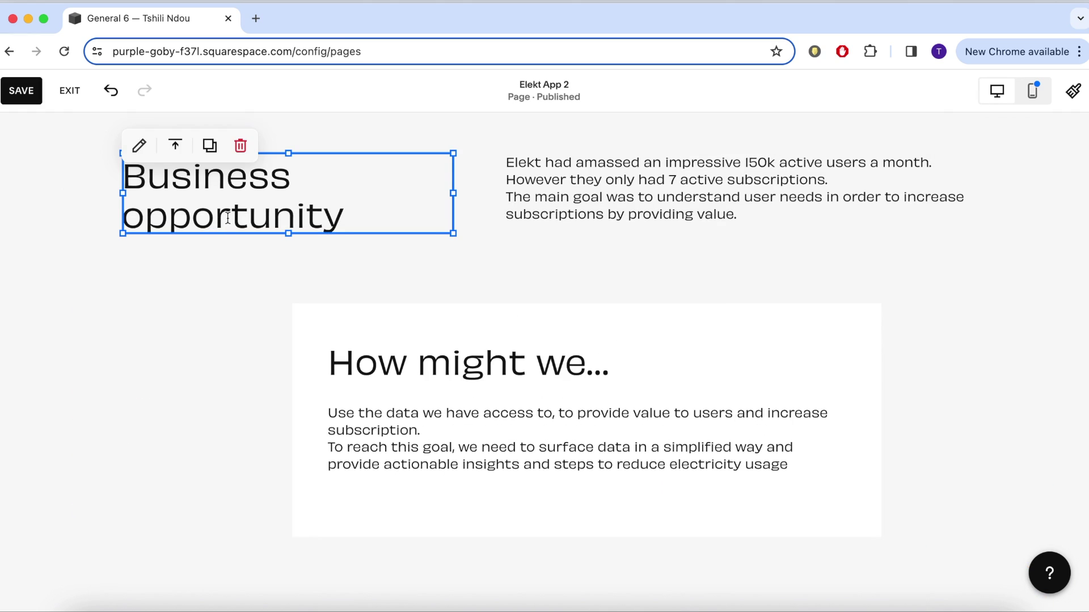
click(229, 219)
scroll(229, 219, down, 2)
scroll(229, 219, up, 12)
click(181, 311)
drag(82, 343, 304, 343)
click(170, 270)
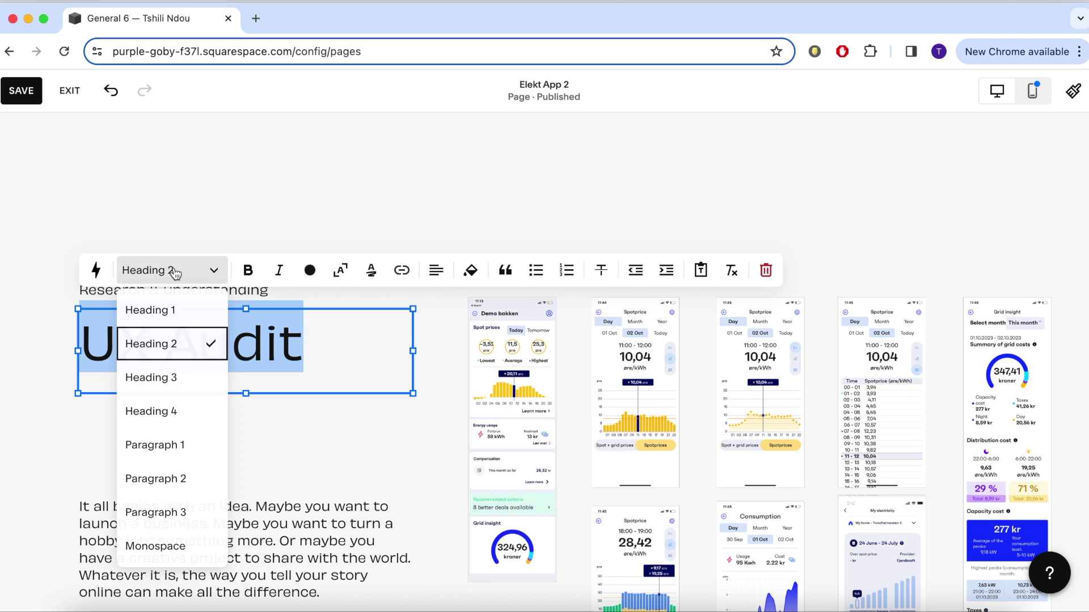
click(174, 366)
click(192, 459)
drag(199, 425, 191, 389)
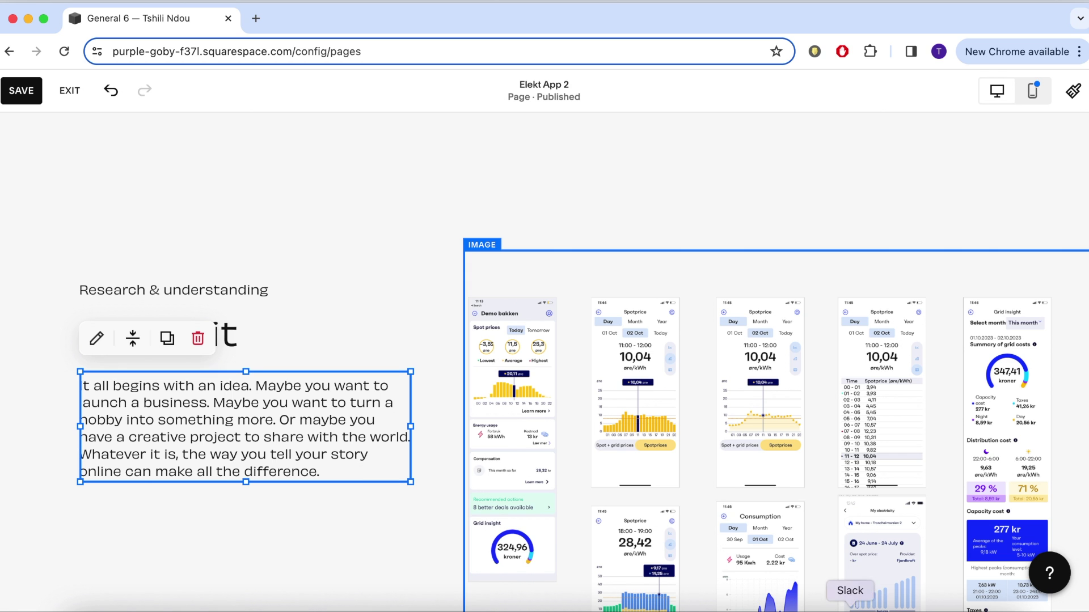
Copy the UX audit text from Figma and paste it as a new paragraph under UX Audit
key(super+Tab)
key(super+a)
key(super+c)
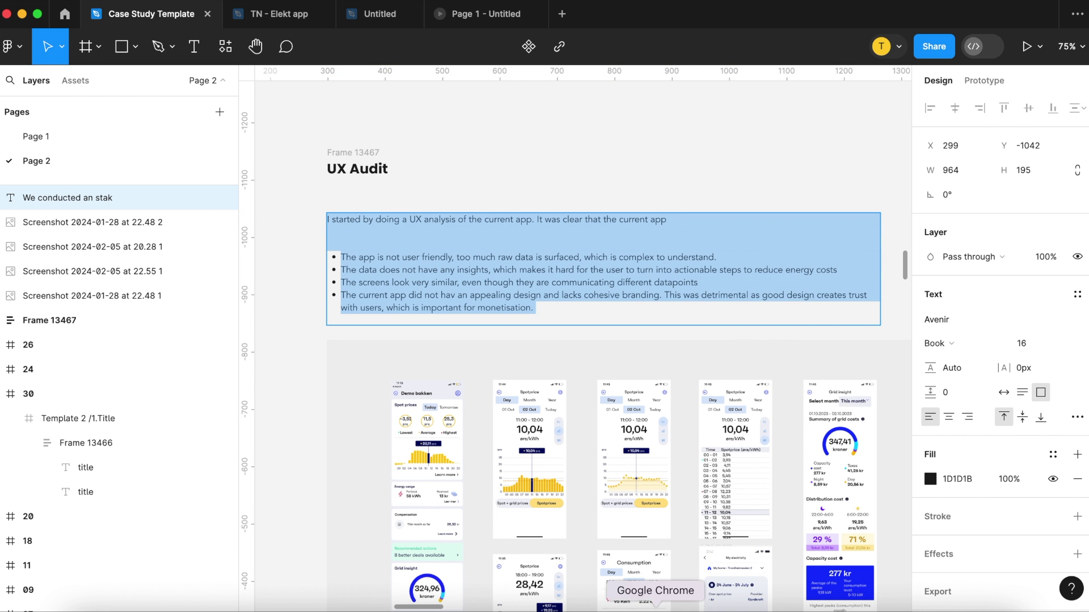
click(656, 603)
scroll(390, 406, up, 2)
click(204, 305)
key(Return)
key(super+v)
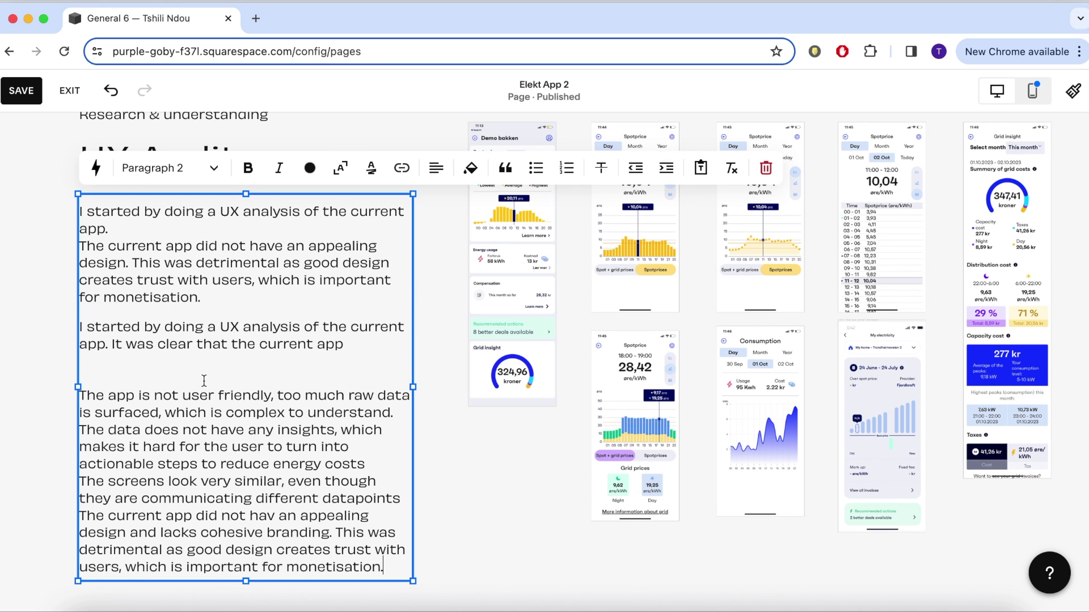
scroll(205, 381, up, 1)
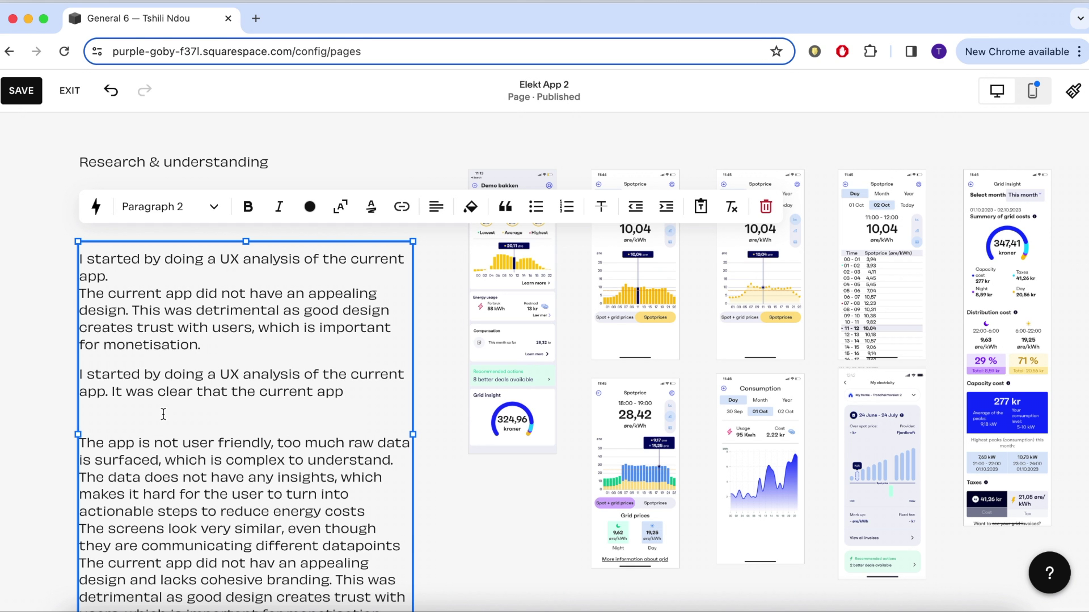
scroll(163, 414, down, 15)
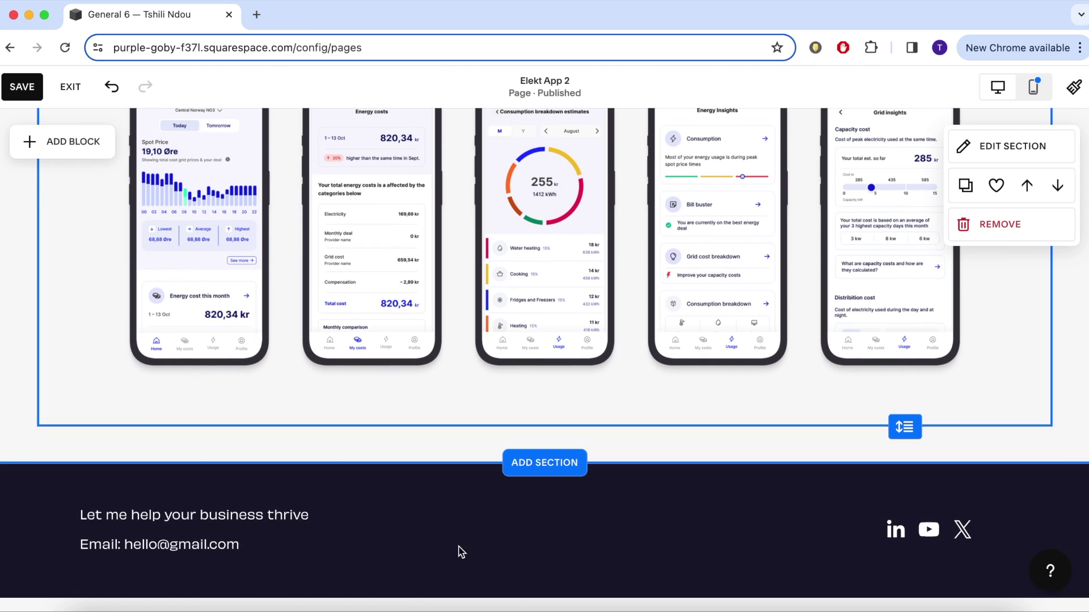
Add a 'Show your brand' section below the screenshots and set its heading to Heading 4
click(540, 467)
scroll(596, 431, down, 2)
scroll(594, 429, down, 5)
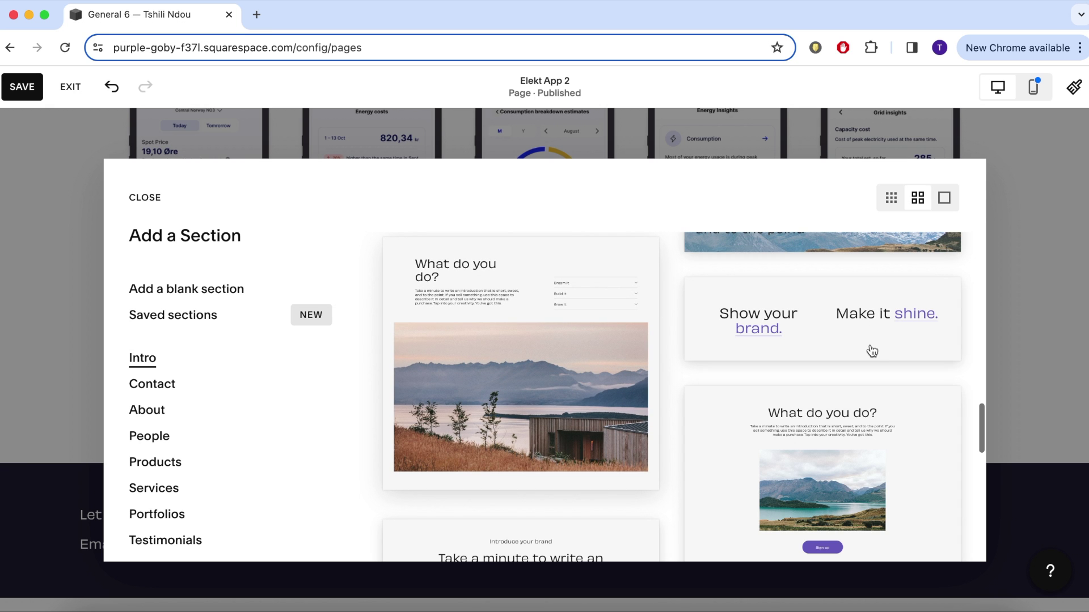
click(802, 335)
triple_click(297, 389)
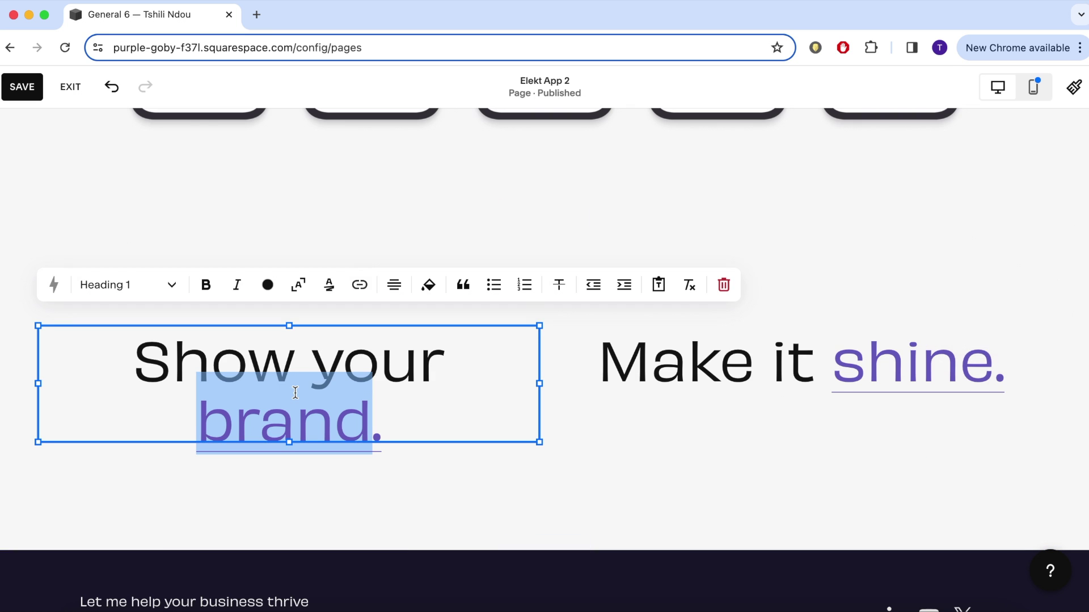
click(168, 285)
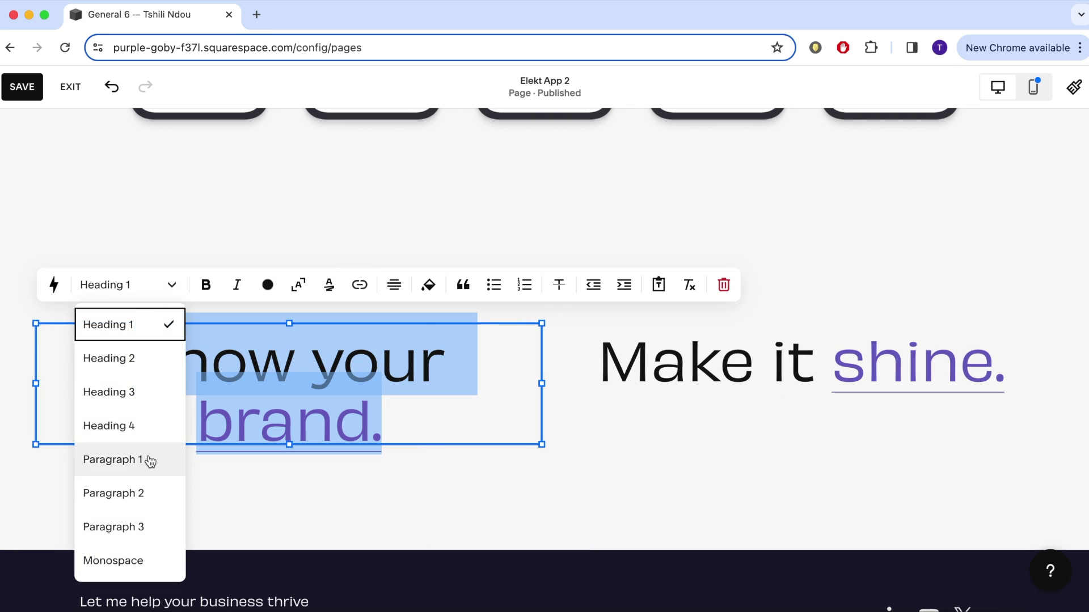
click(142, 394)
click(168, 303)
click(139, 439)
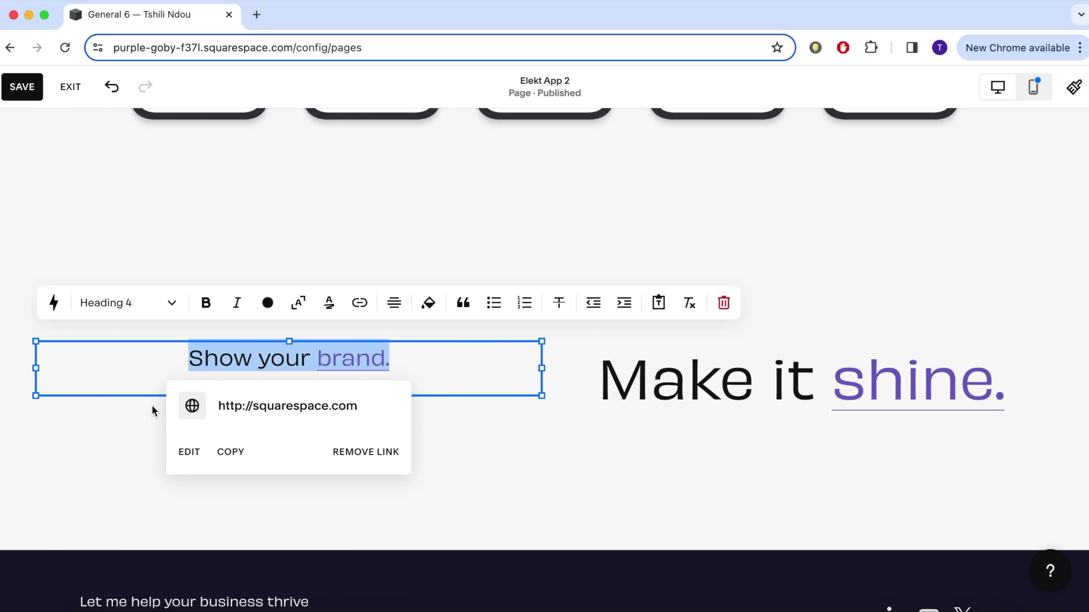
Remove the heading link, retype it as '< Previous', left-align it and make it Heading 3
click(374, 452)
drag(391, 358, 165, 357)
text(< Previous)
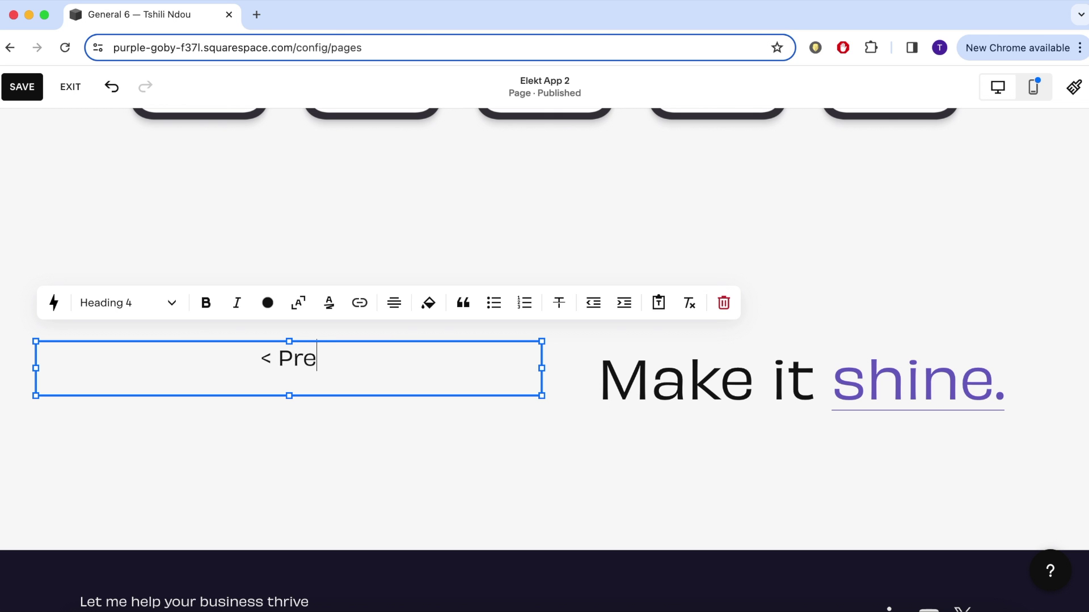
click(394, 303)
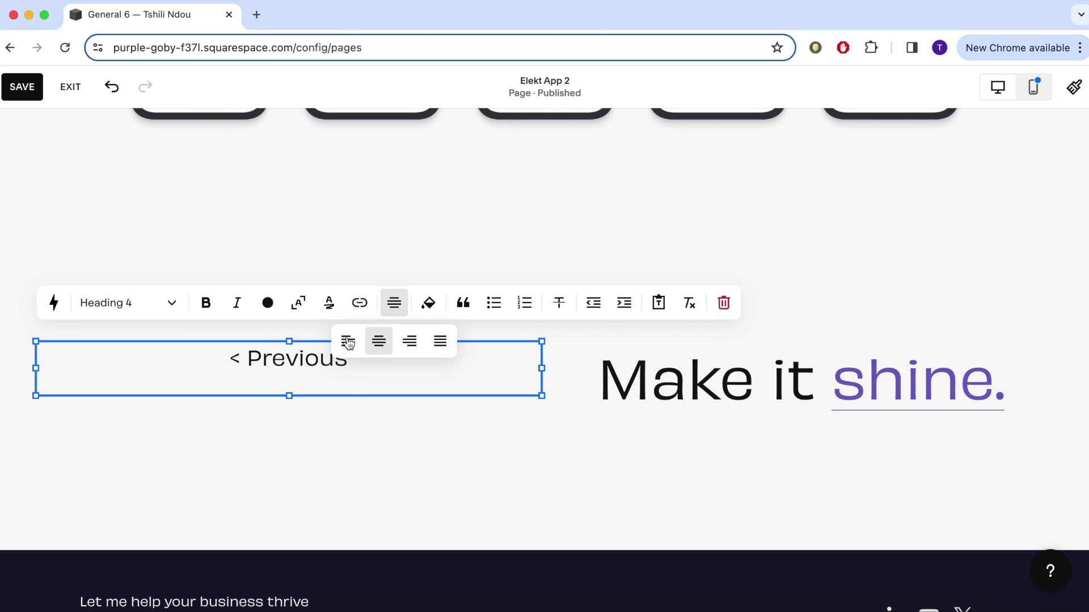
click(348, 341)
click(137, 299)
click(126, 418)
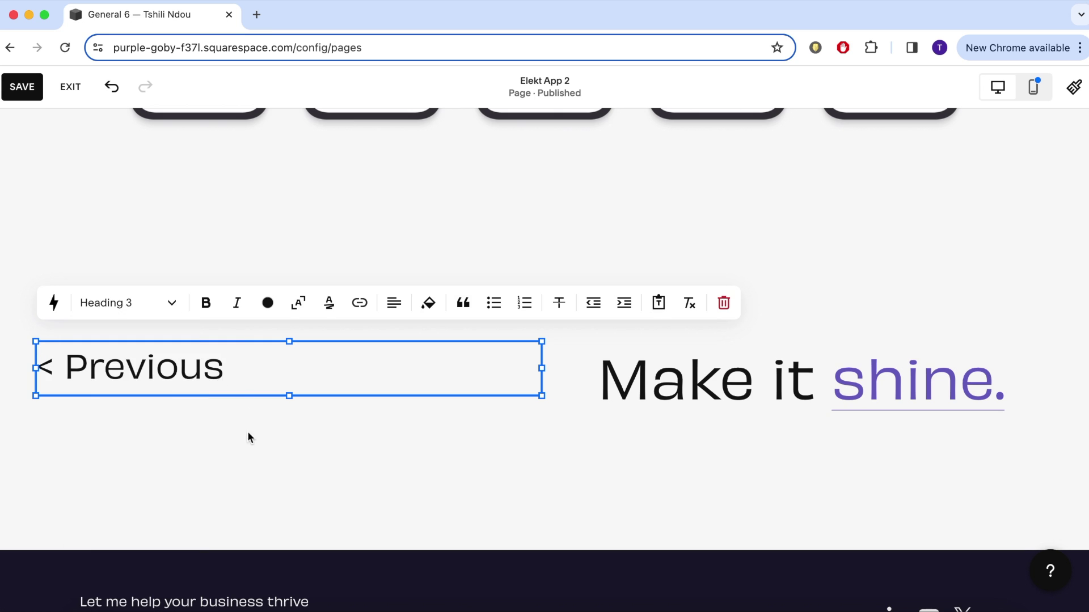
Shrink the 'Shell >' text to Heading 4
scroll(248, 437, up, 5)
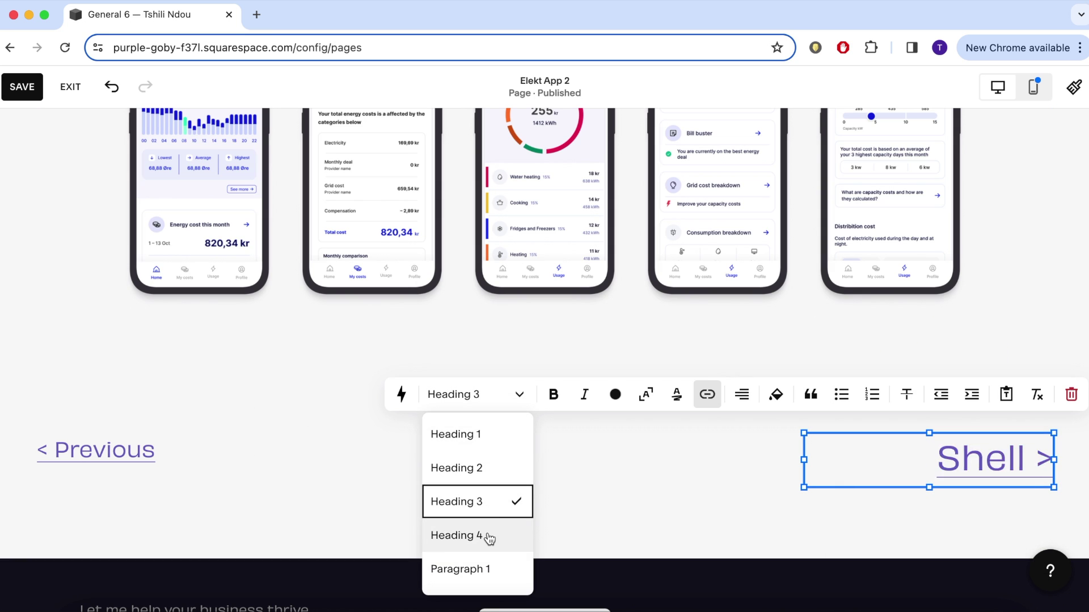
click(487, 535)
click(474, 453)
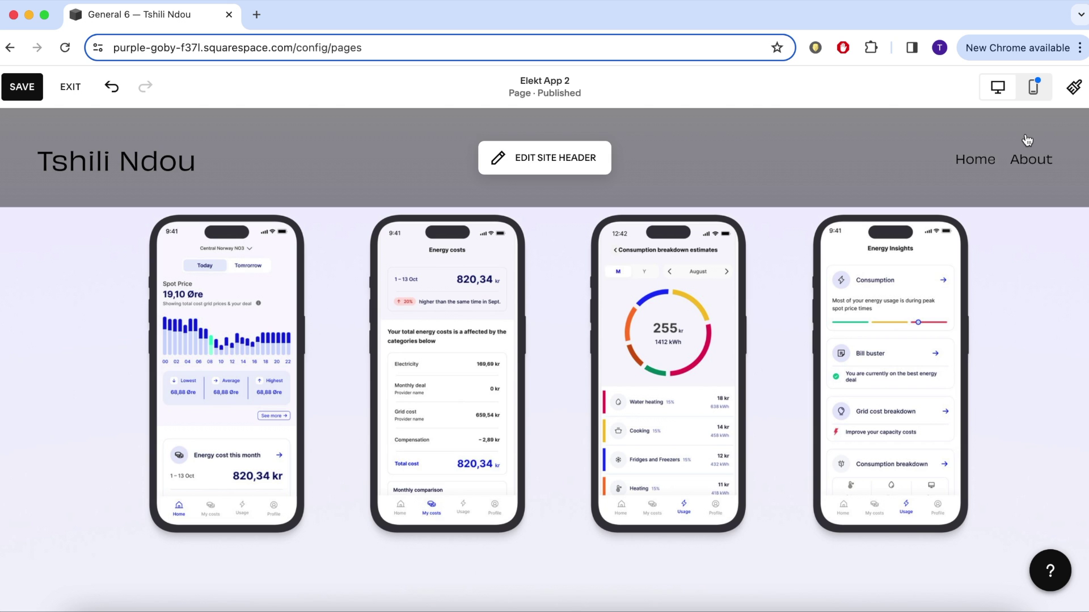
click(1073, 87)
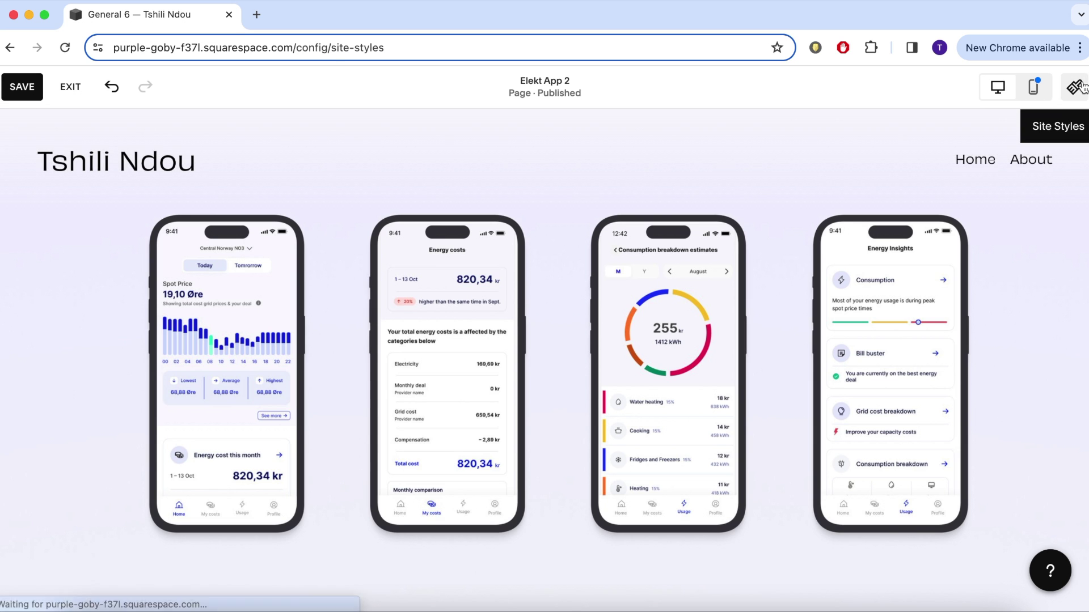
Save the page and try the Helvetica Neue font pack in the site font settings
click(40, 107)
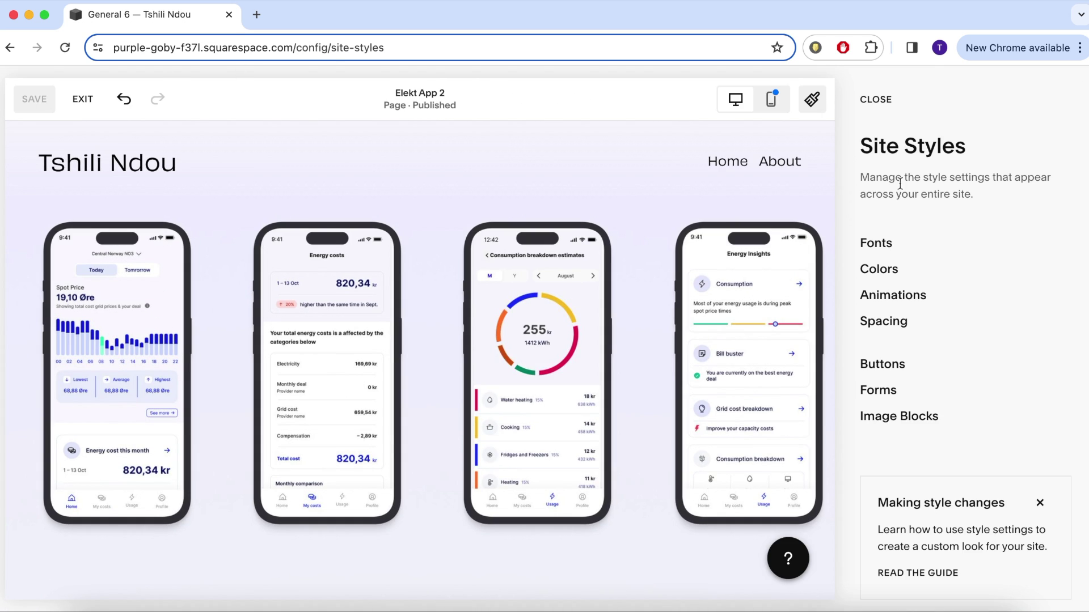
click(875, 243)
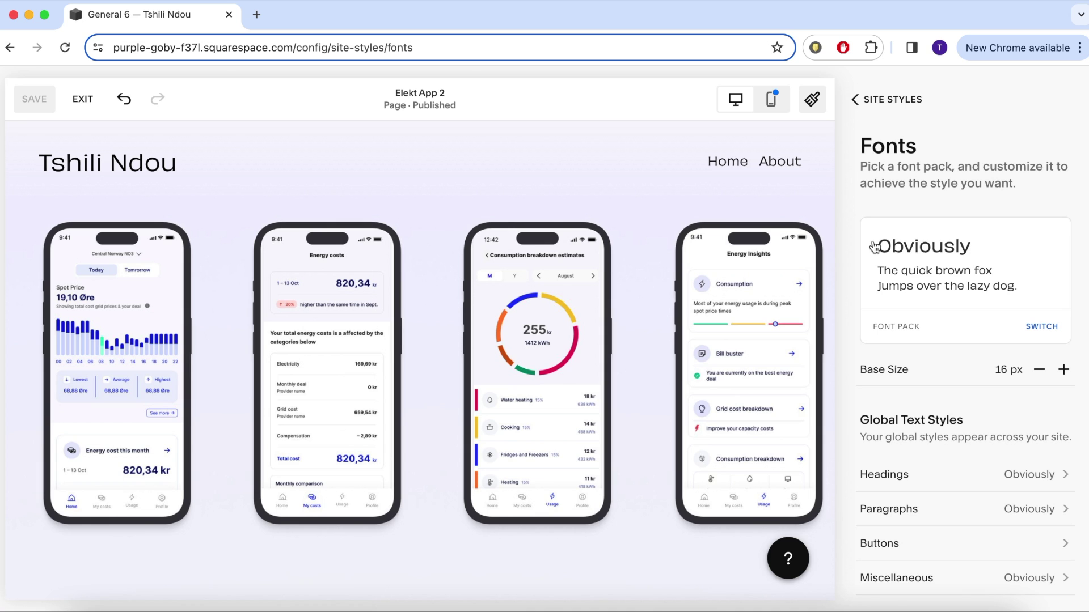
click(1041, 335)
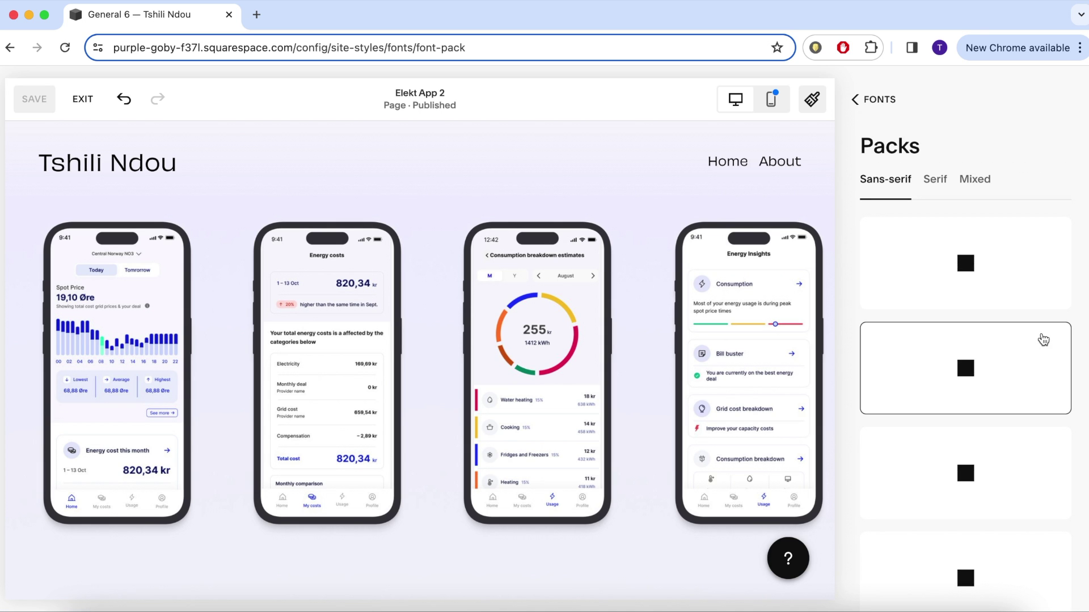
scroll(1043, 339, down, 9)
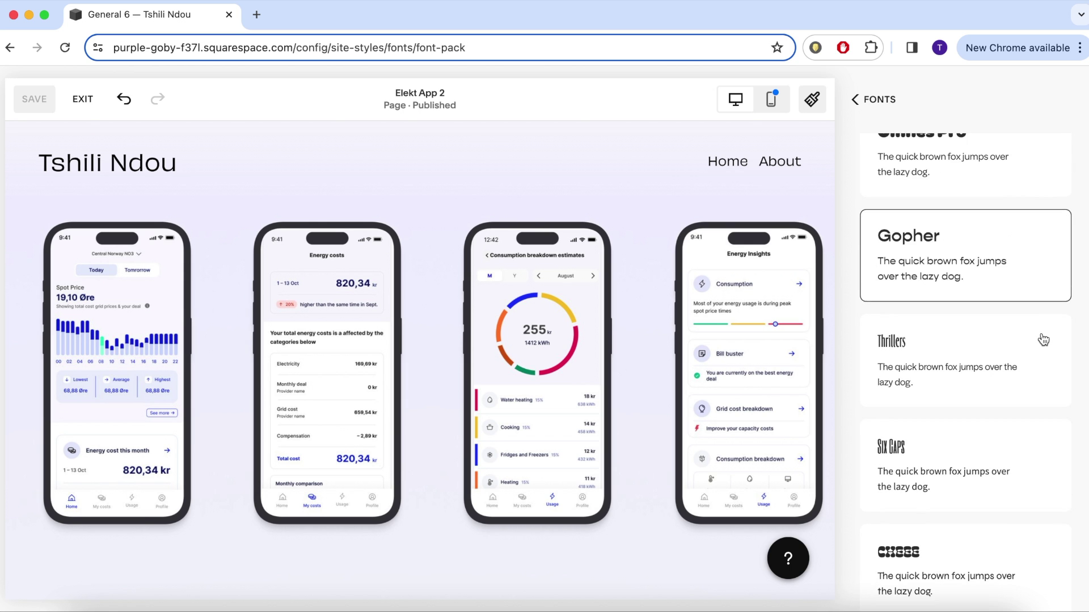
scroll(1039, 340, down, 3)
scroll(994, 333, up, 4)
scroll(964, 426, down, 8)
click(903, 533)
scroll(620, 397, up, 15)
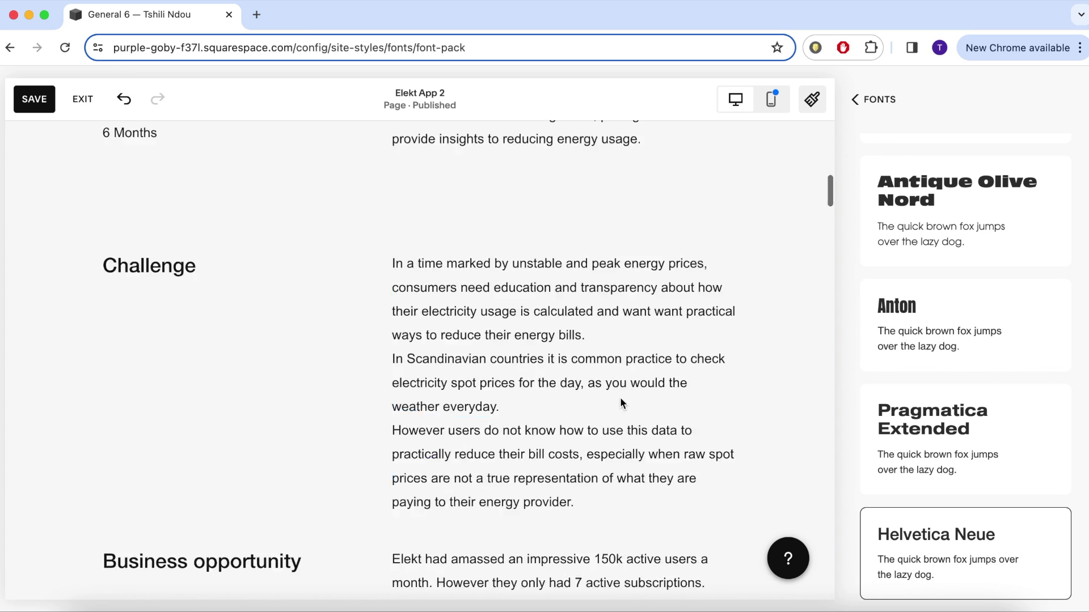
scroll(620, 397, down, 10)
scroll(620, 403, down, 7)
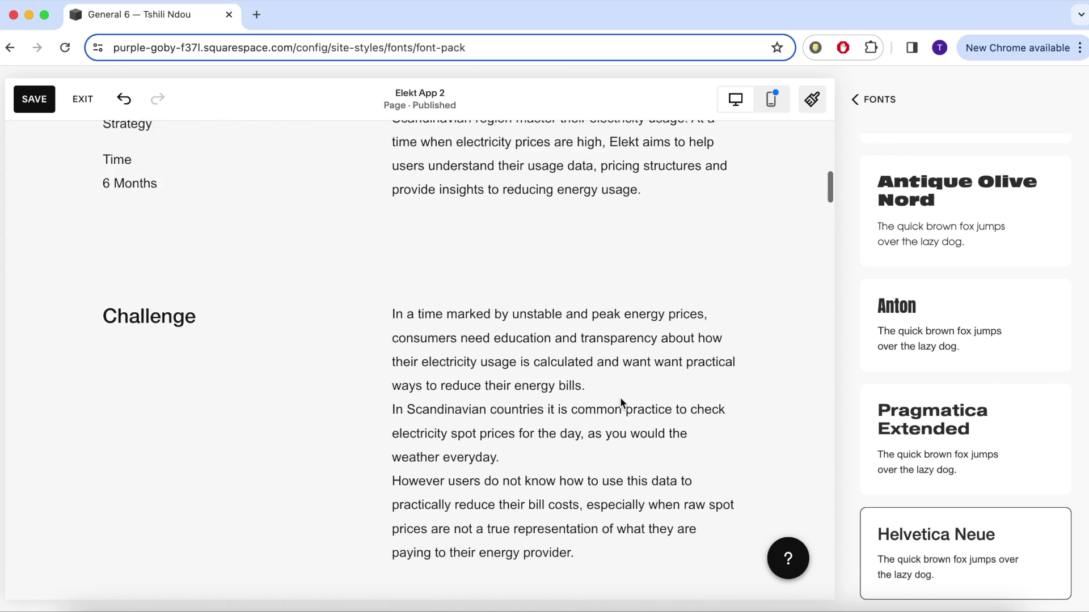
scroll(983, 406, up, 6)
scroll(982, 404, up, 8)
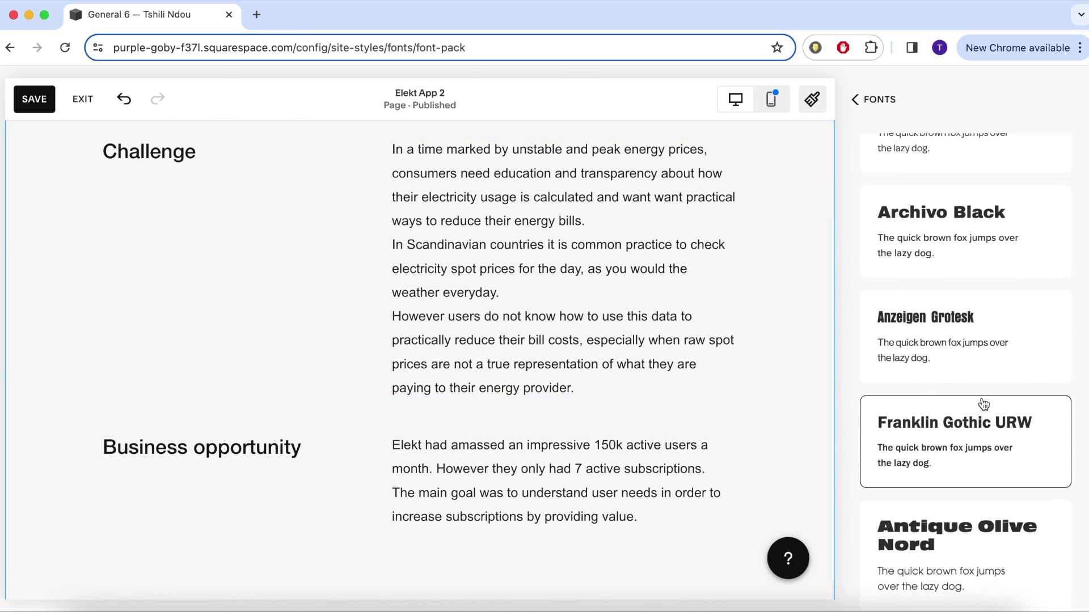
scroll(983, 404, up, 5)
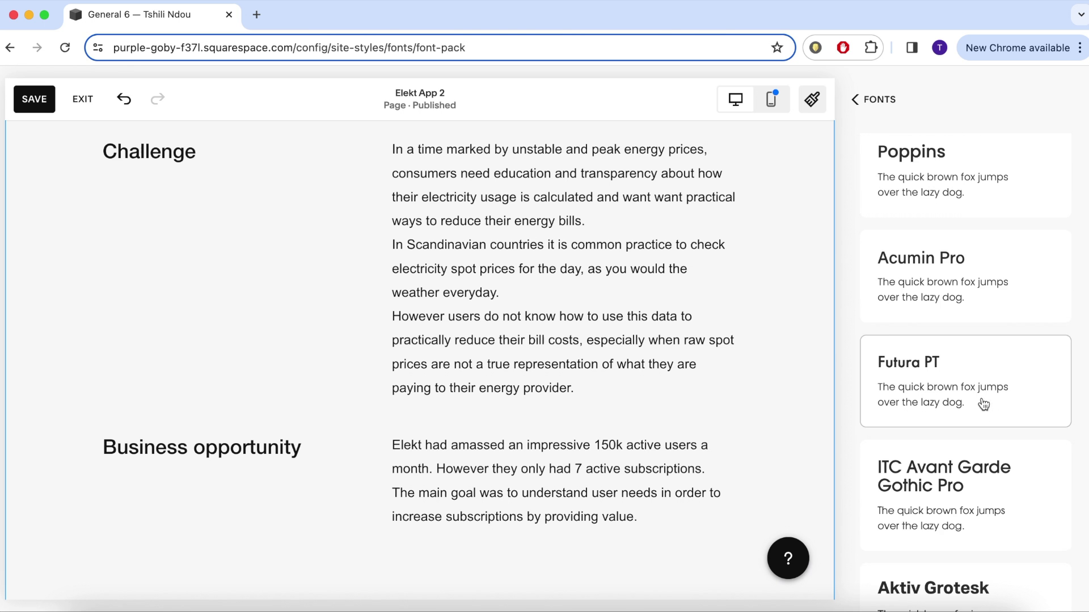
scroll(602, 371, down, 2)
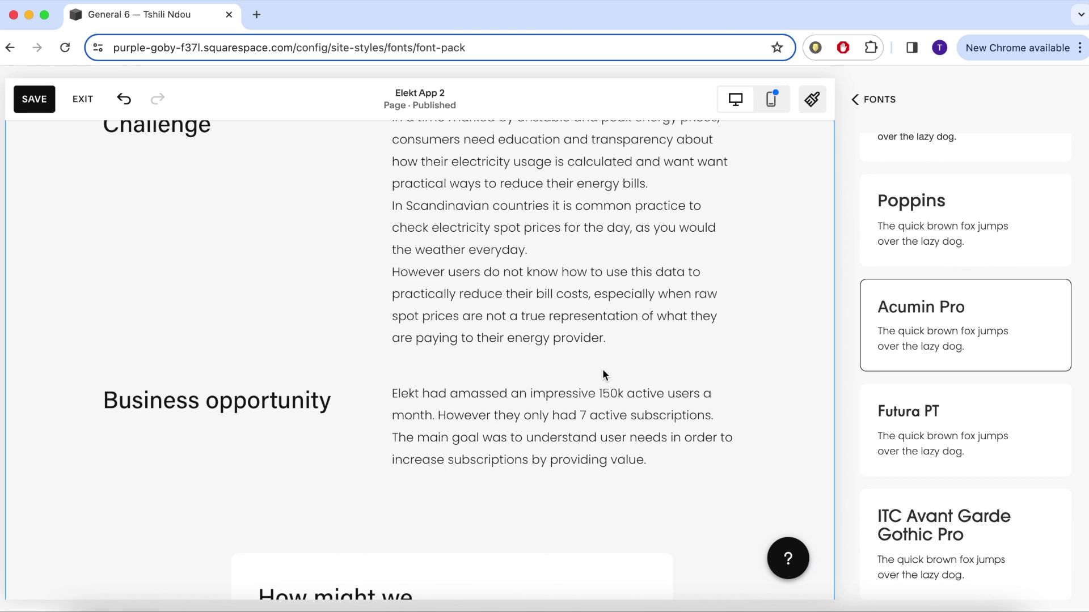
scroll(602, 371, up, 15)
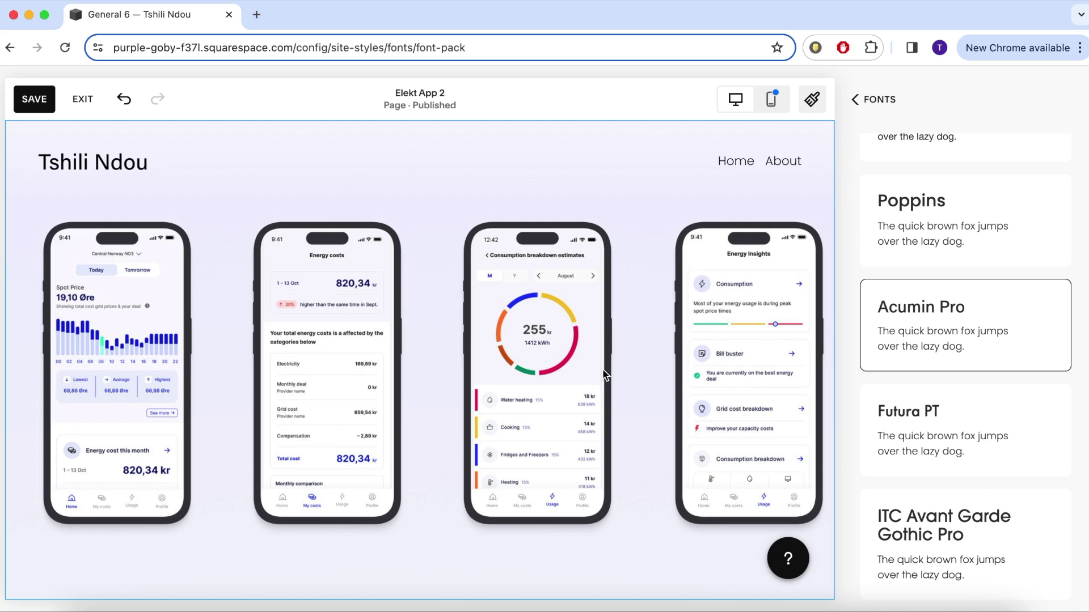
scroll(602, 368, down, 15)
Raise the paragraph line height to 1.7em and return to the page editor
click(602, 369)
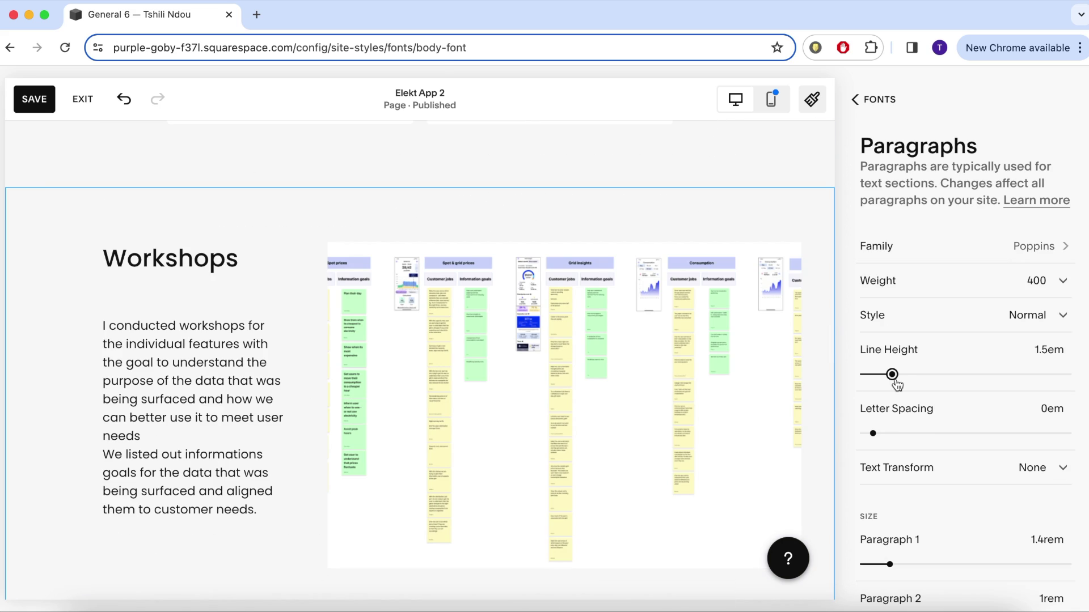
scroll(719, 431, up, 15)
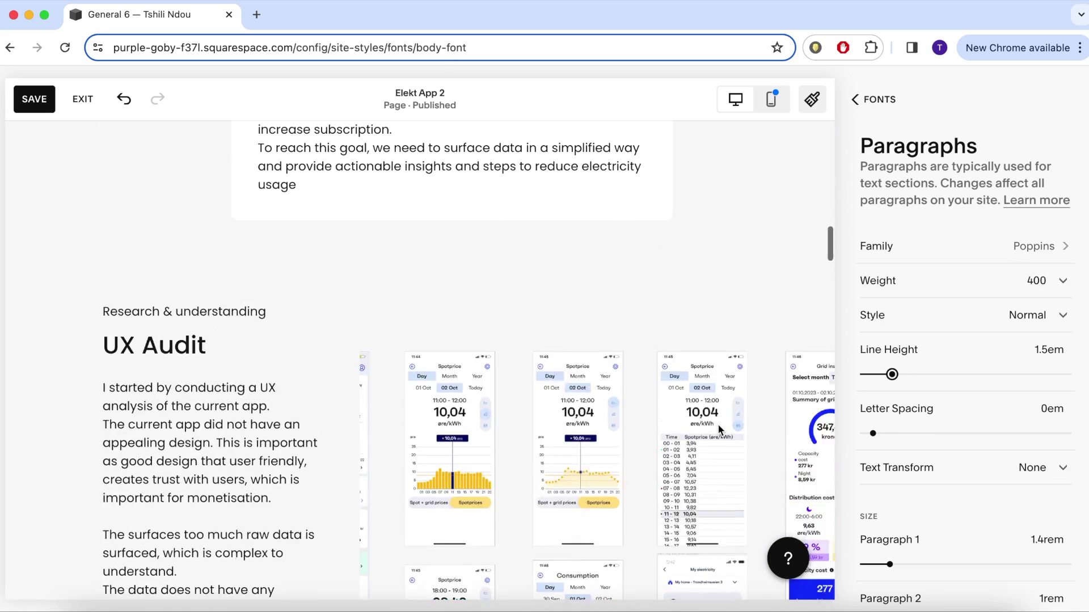
scroll(719, 426, up, 15)
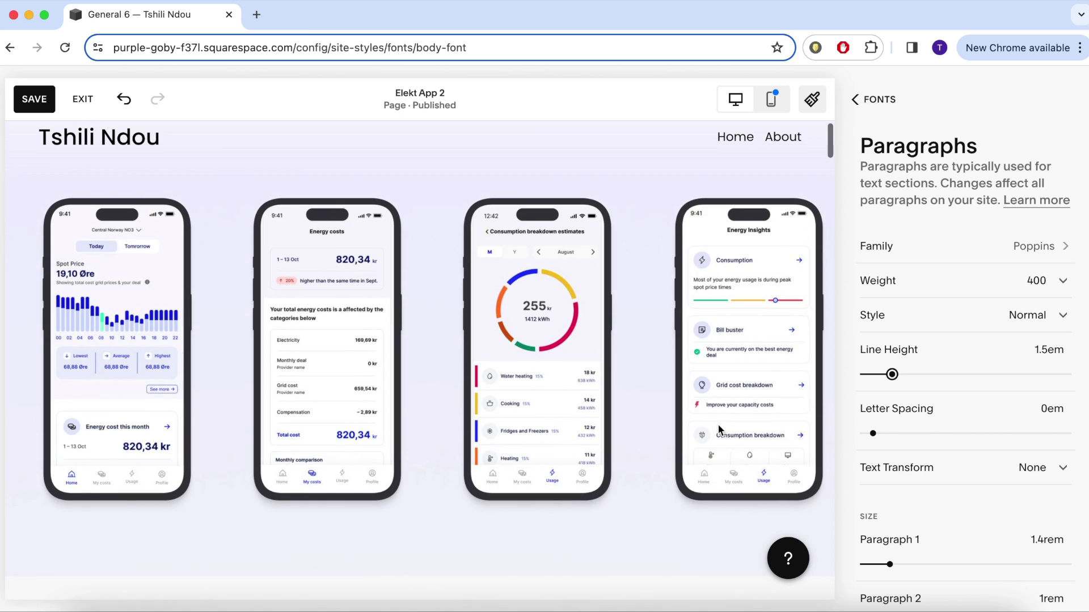
scroll(718, 427, down, 3)
scroll(718, 426, down, 3)
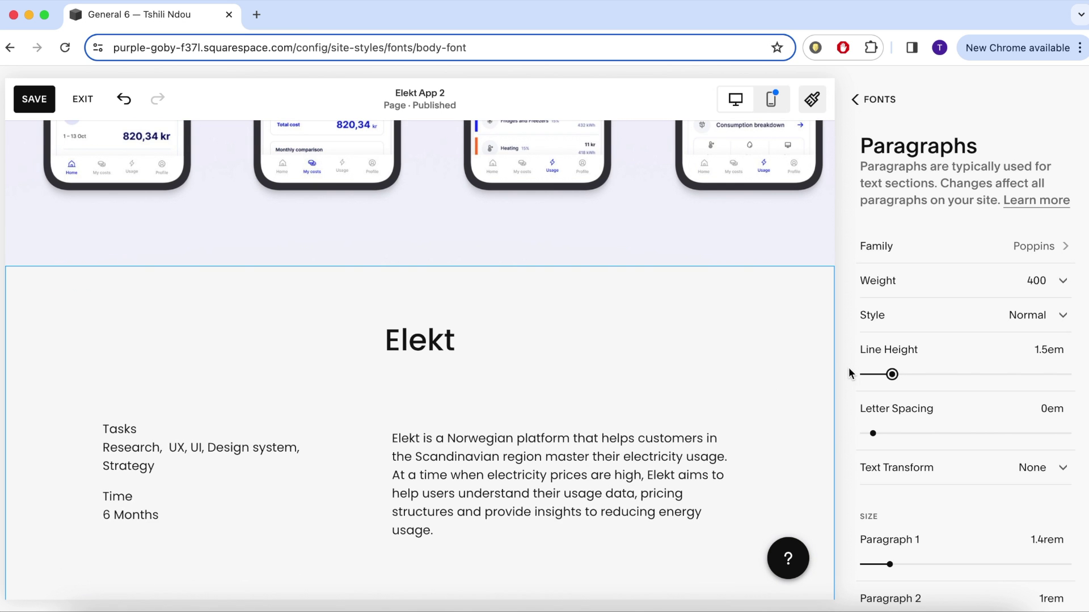
scroll(754, 467, down, 4)
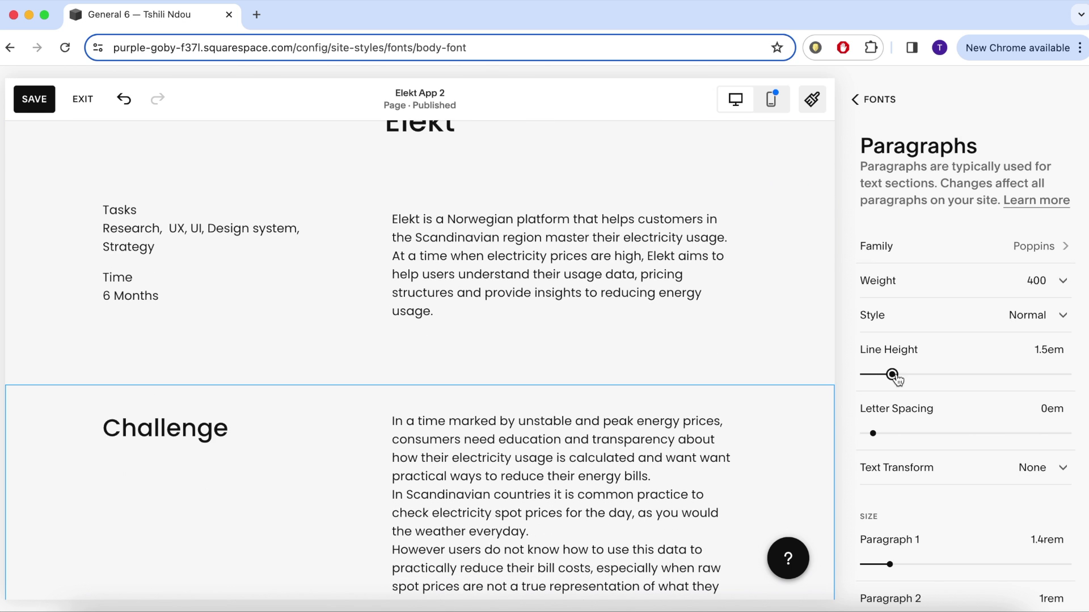
drag(892, 373, 896, 374)
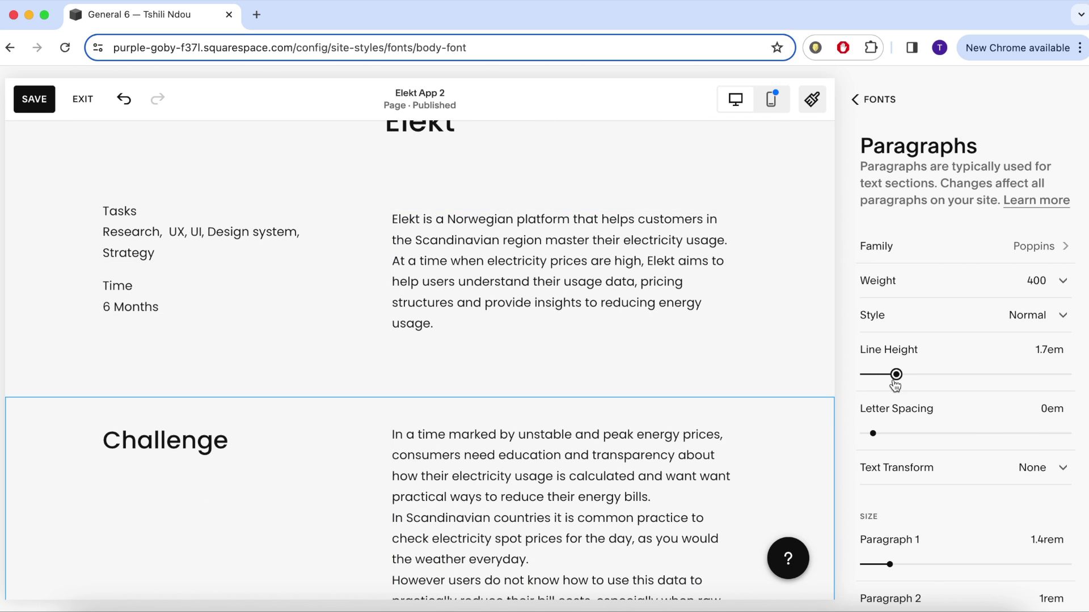
scroll(638, 476, down, 5)
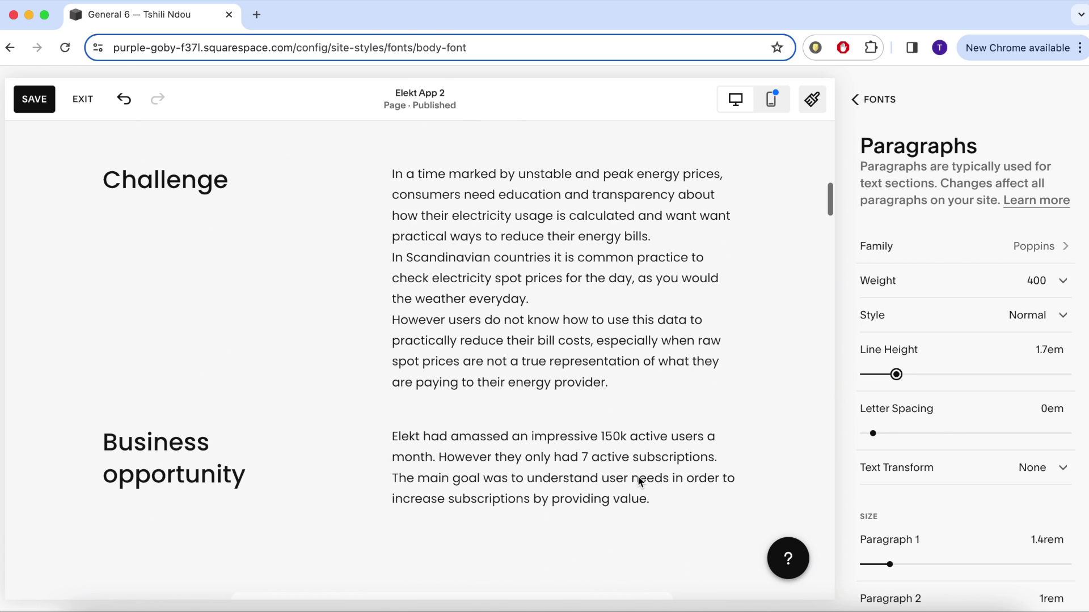
scroll(918, 440, down, 2)
click(714, 260)
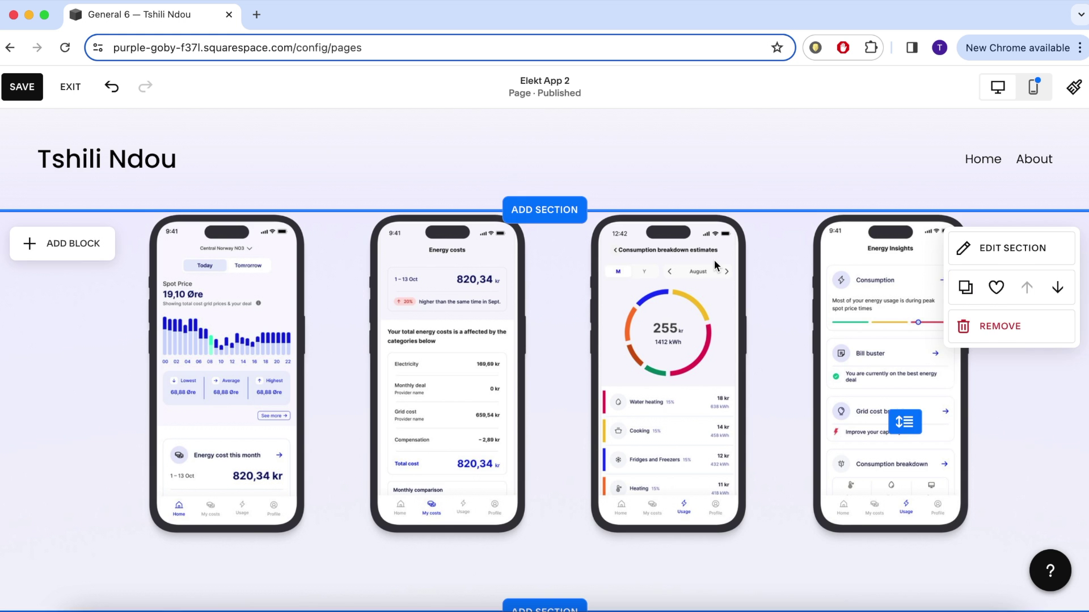
scroll(714, 259, down, 10)
scroll(713, 259, down, 6)
scroll(713, 260, down, 18)
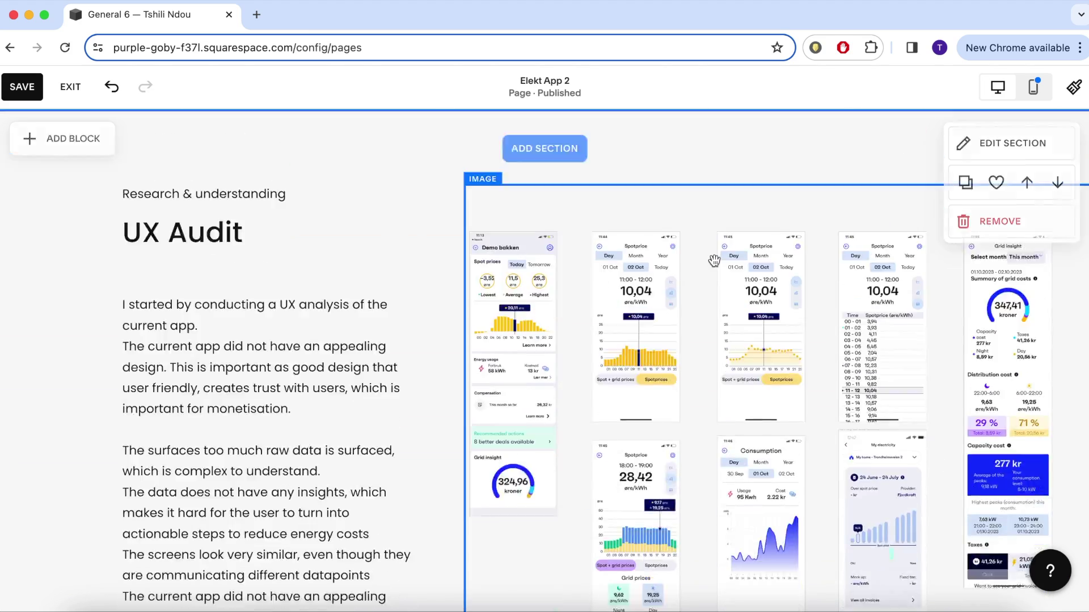
scroll(713, 261, up, 4)
scroll(713, 261, down, 6)
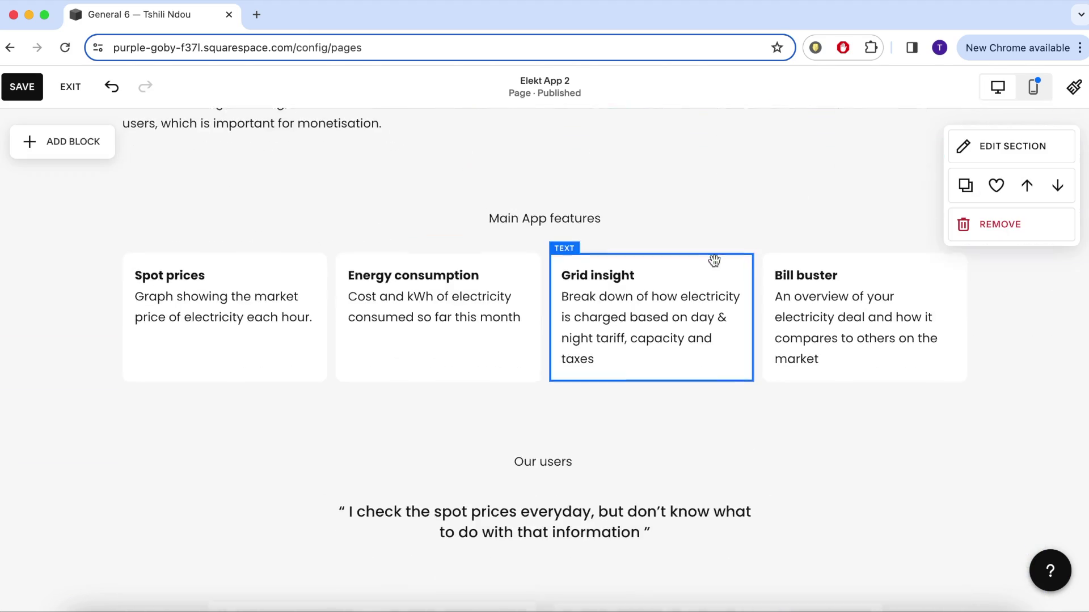
scroll(713, 260, down, 8)
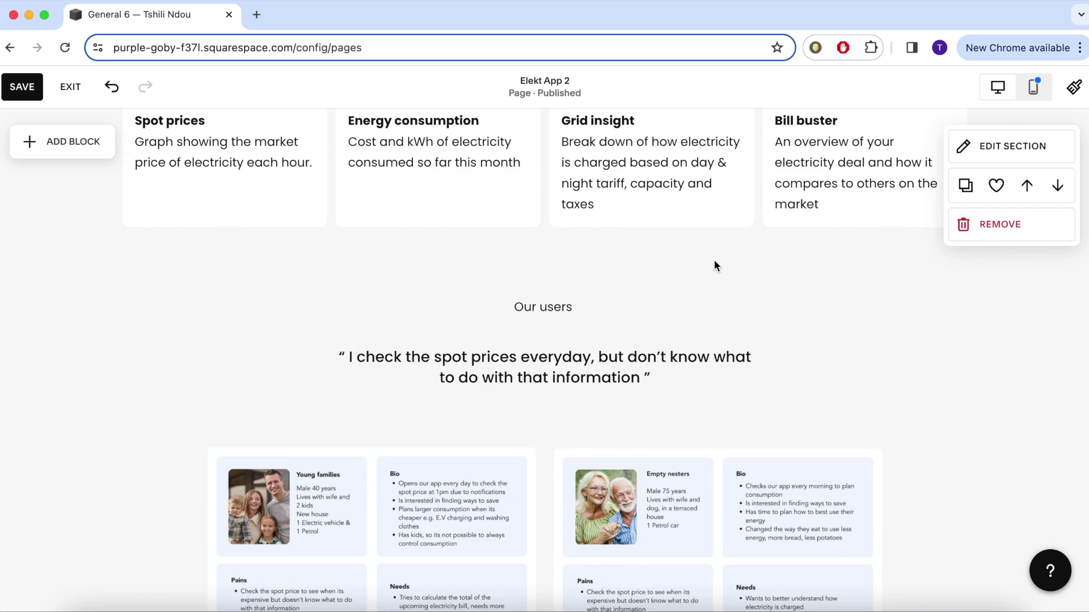
scroll(713, 260, up, 3)
scroll(713, 259, down, 6)
scroll(713, 260, down, 15)
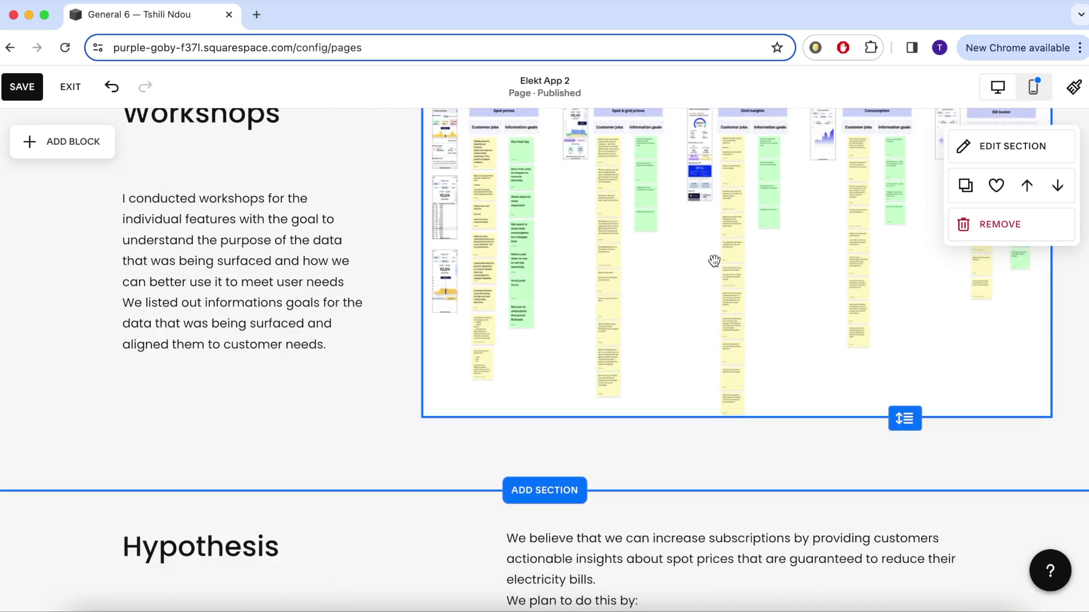
scroll(714, 259, down, 15)
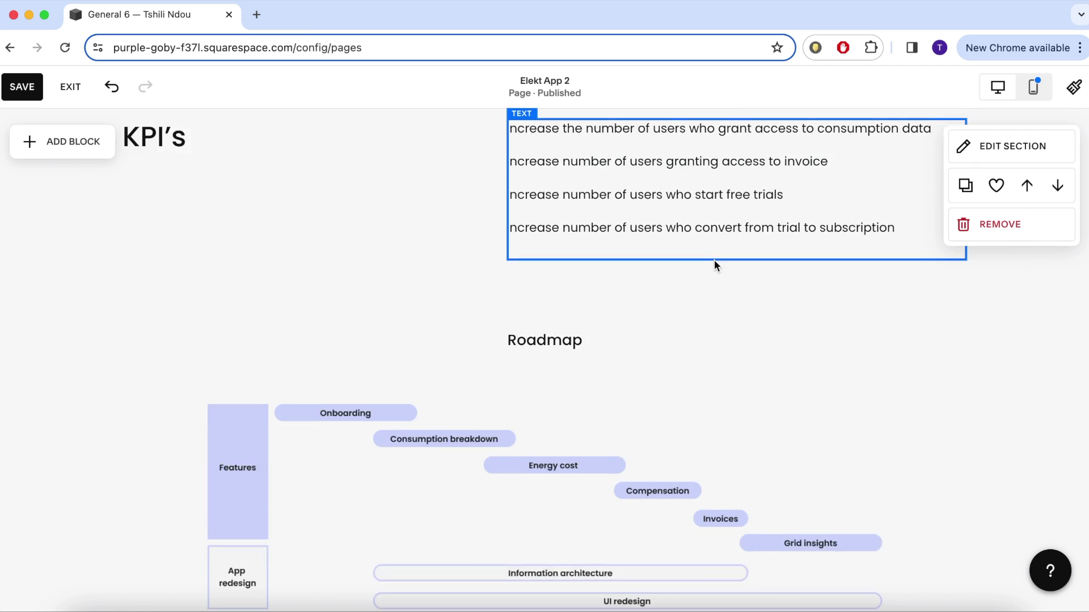
scroll(713, 260, down, 12)
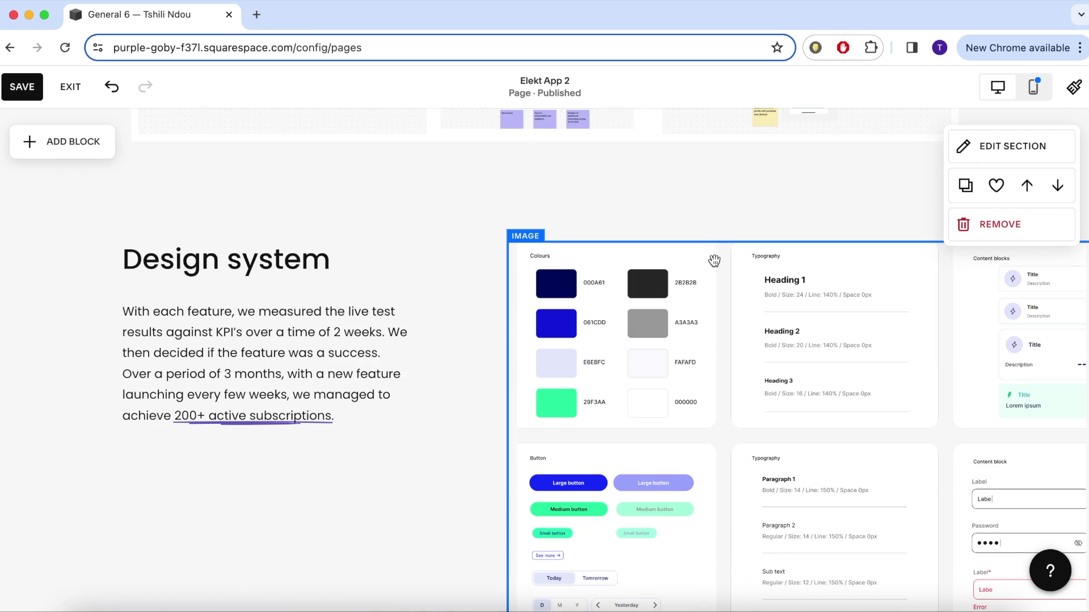
text(horter)
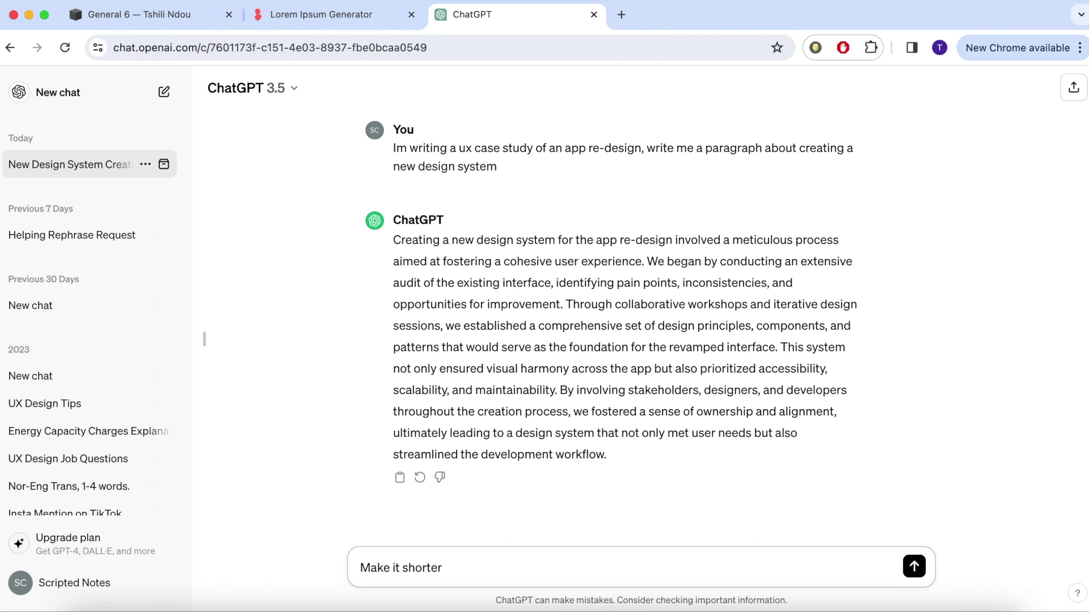
Ask ChatGPT to make the design-system paragraph shorter, then return to Squarespace
key(Return)
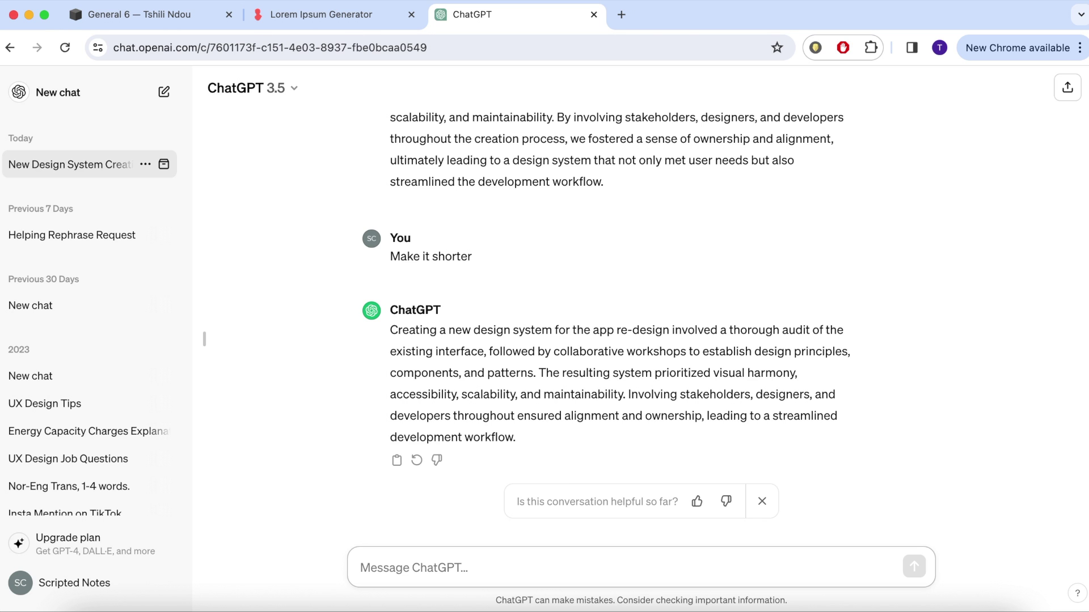
key(super+1)
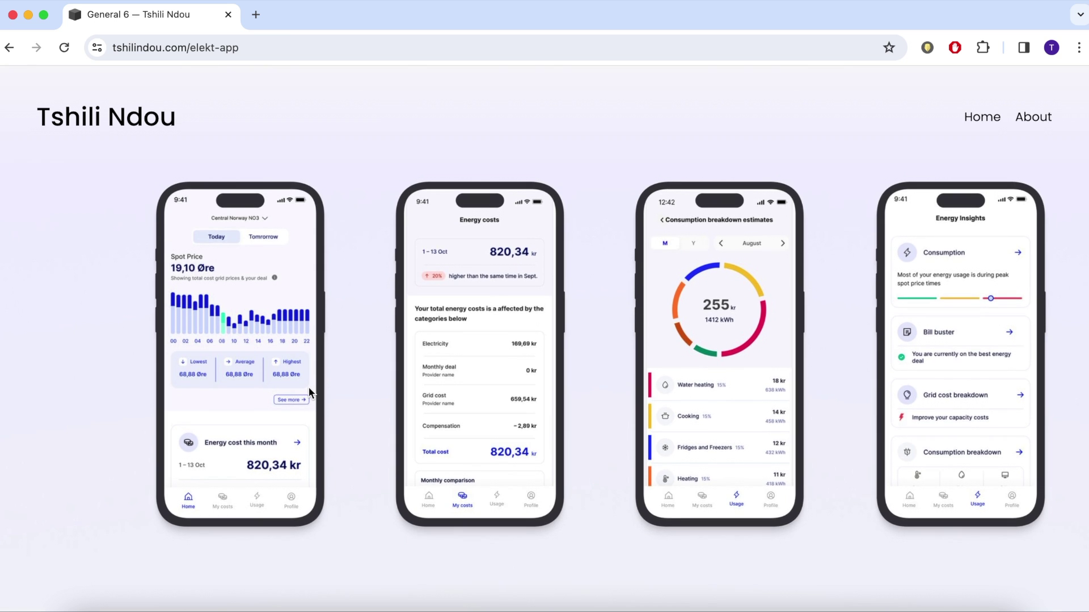
Read through the whole live Elekt App case study page
scroll(309, 387, down, 3)
scroll(309, 389, down, 8)
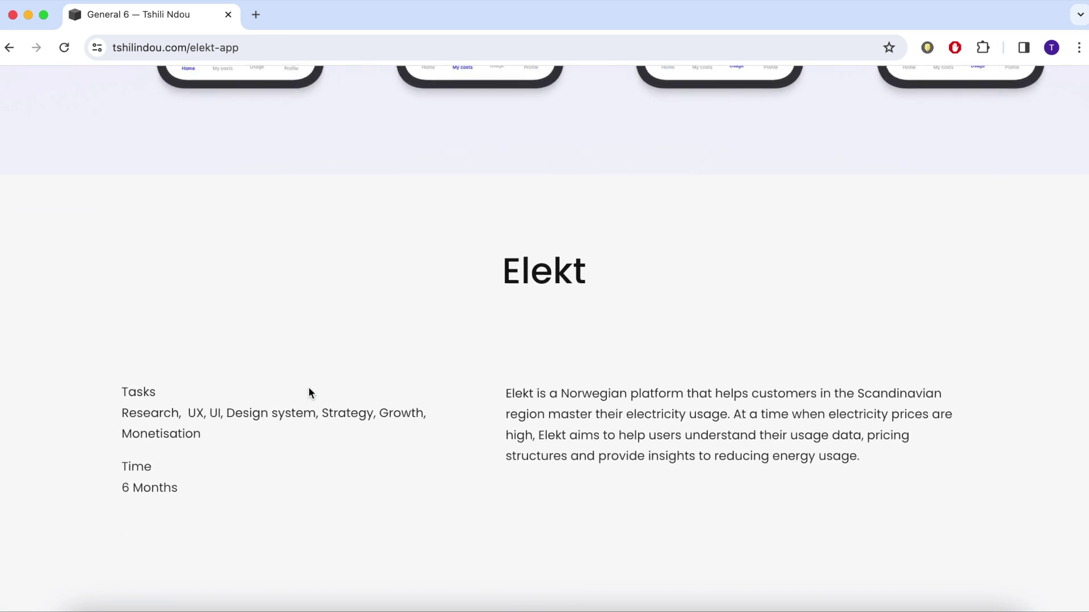
scroll(309, 389, down, 12)
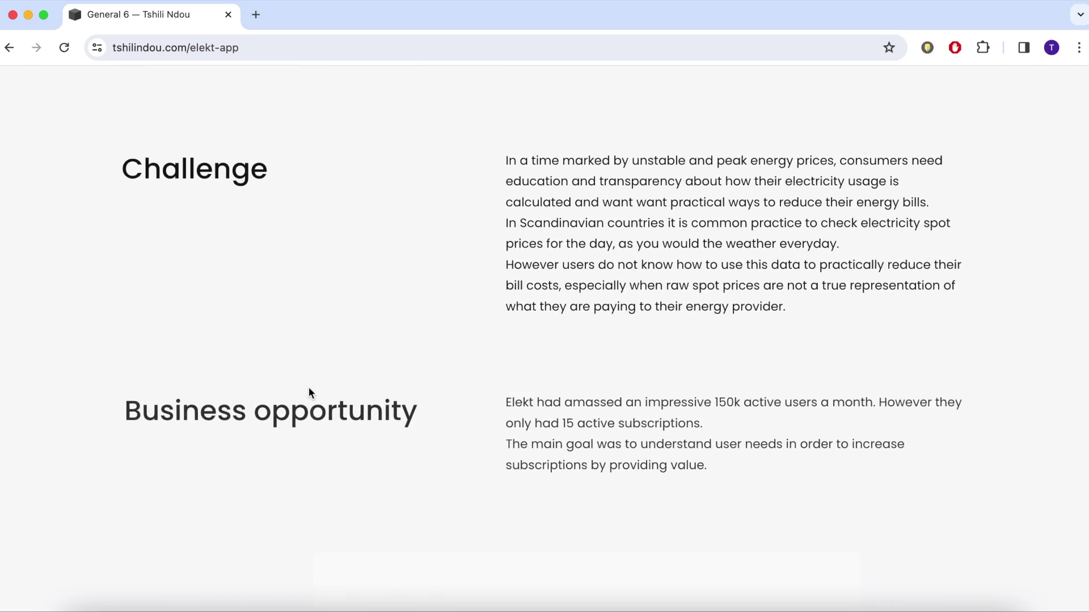
scroll(309, 389, down, 15)
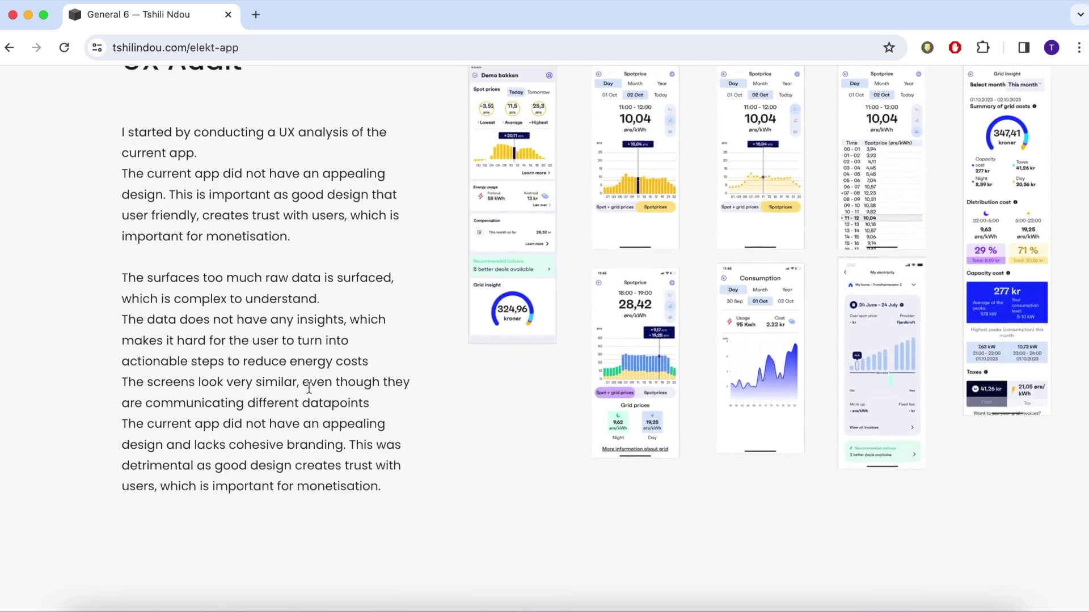
scroll(309, 391, down, 15)
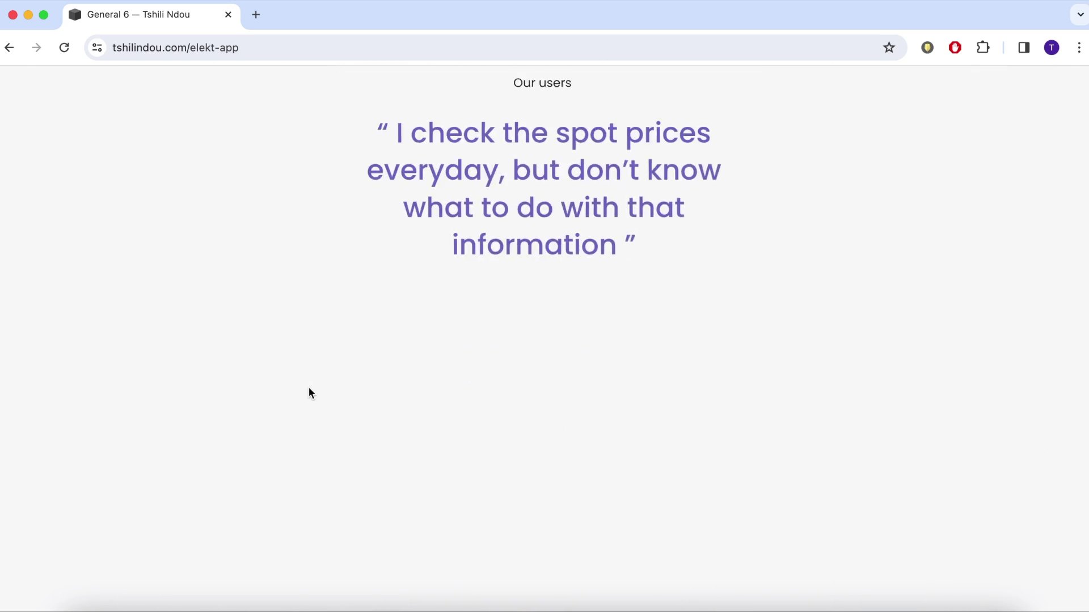
scroll(310, 390, down, 15)
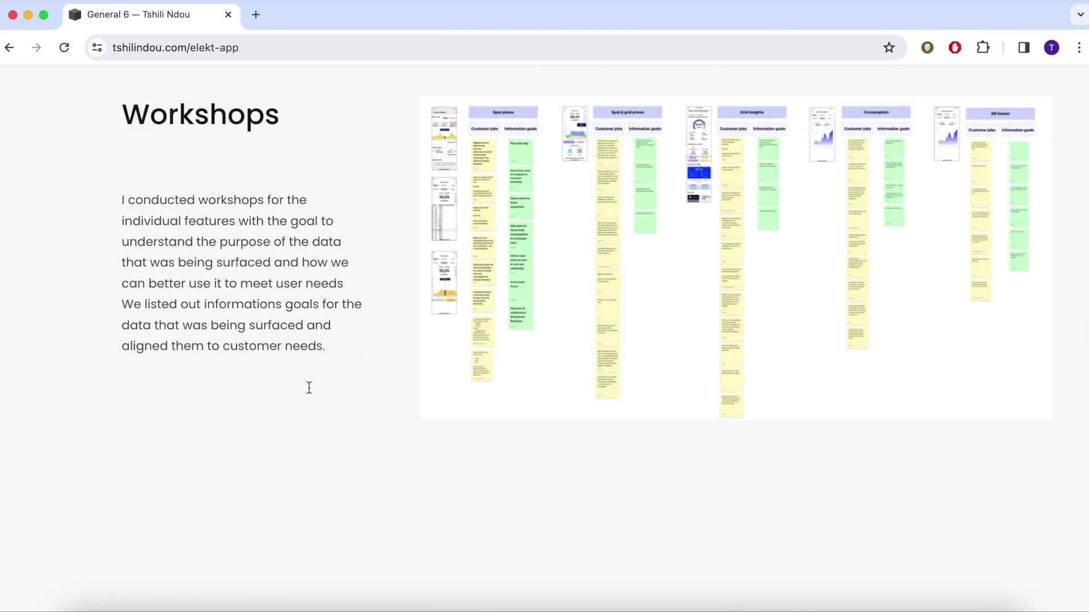
scroll(308, 391, down, 15)
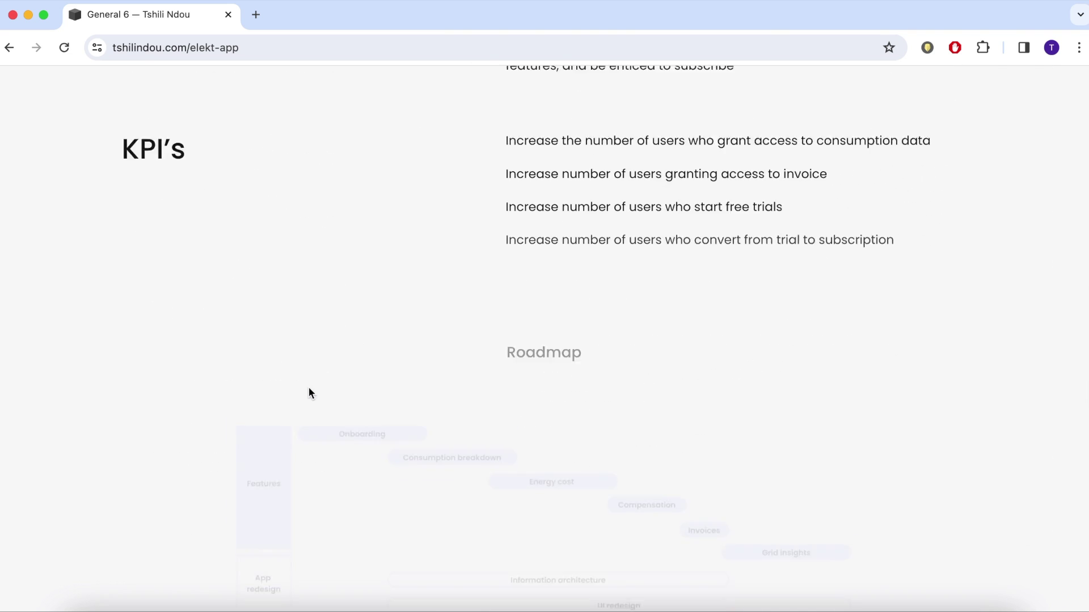
scroll(308, 392, down, 15)
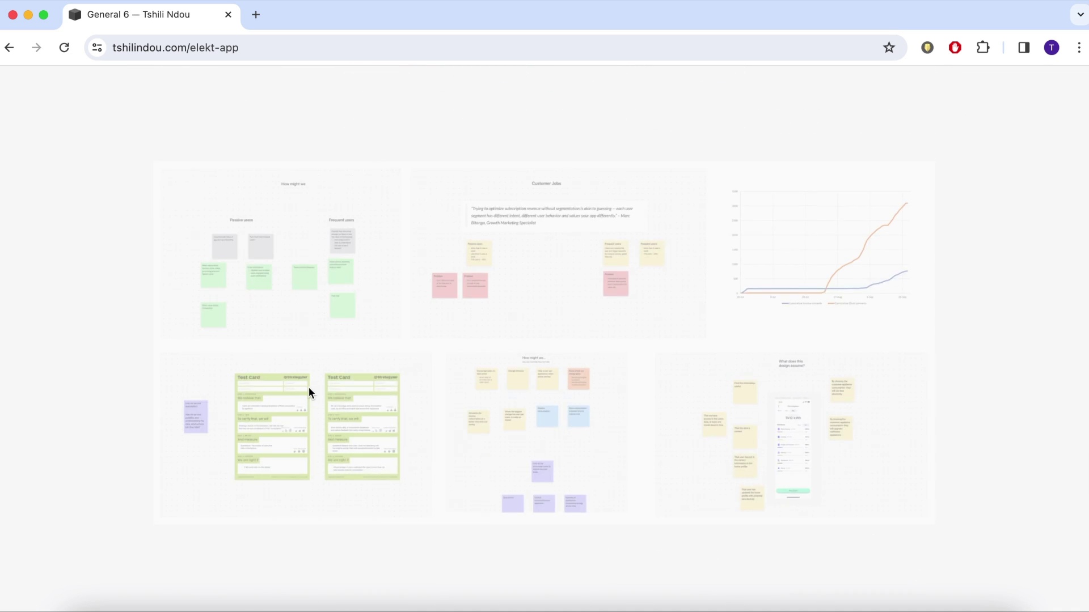
scroll(308, 392, down, 15)
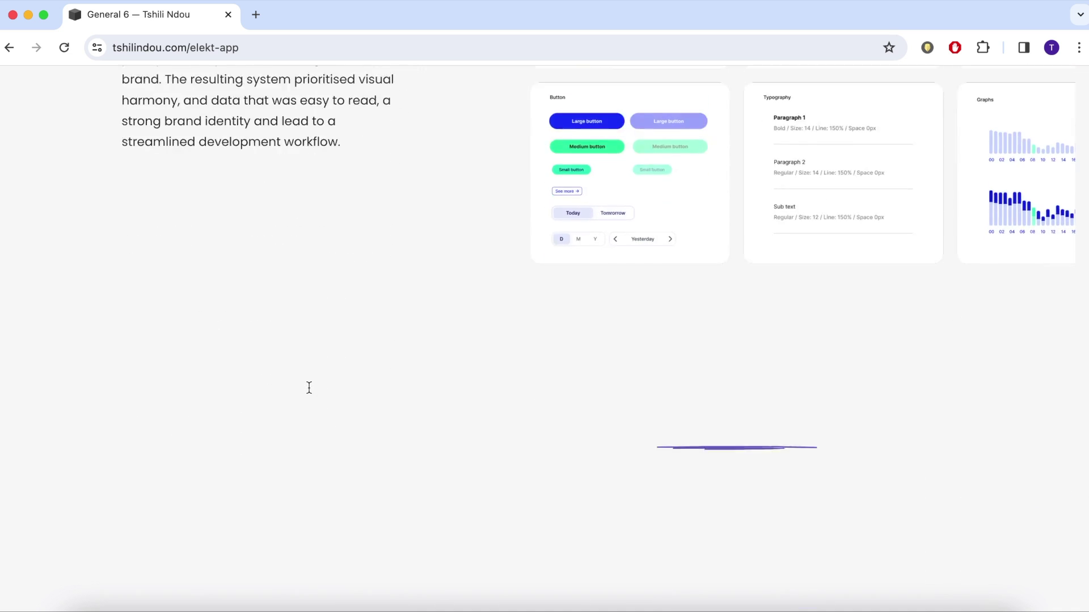
scroll(308, 392, down, 10)
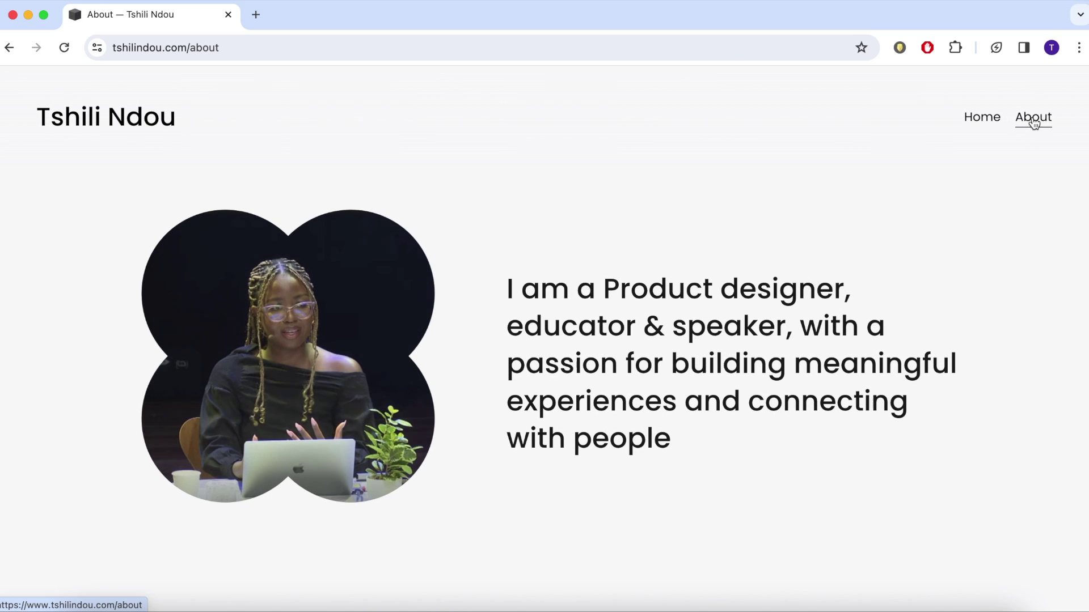
scroll(999, 195, down, 6)
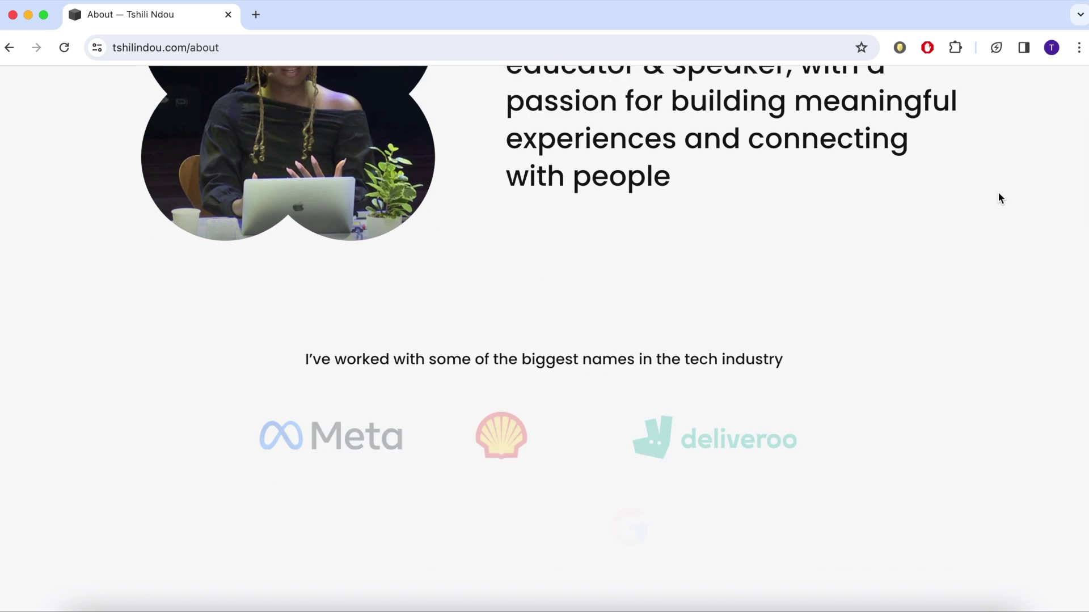
scroll(999, 197, down, 5)
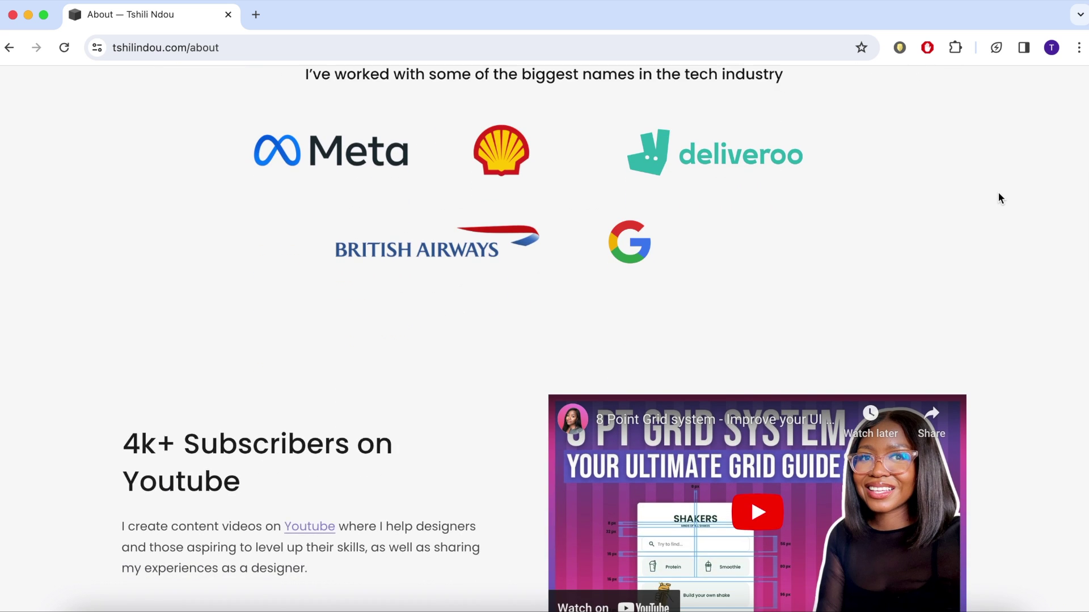
scroll(999, 198, down, 5)
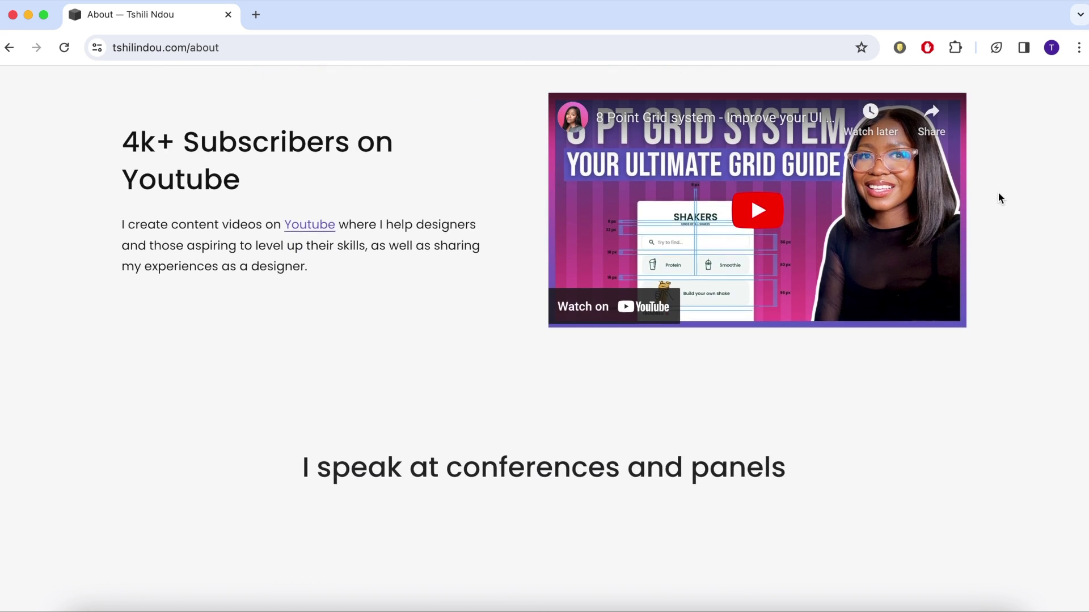
scroll(999, 198, down, 5)
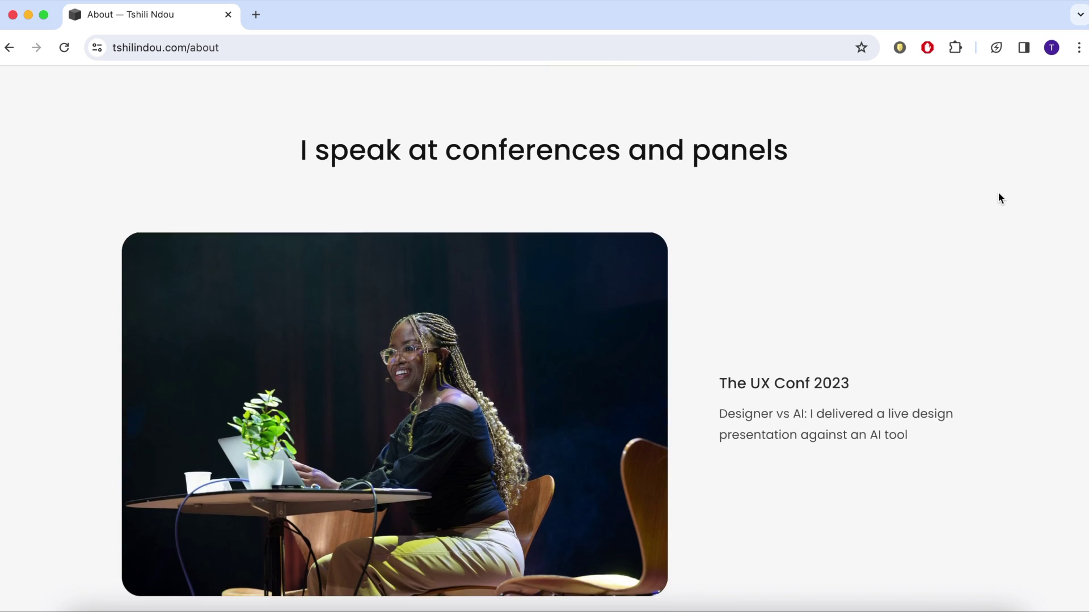
scroll(999, 194, down, 5)
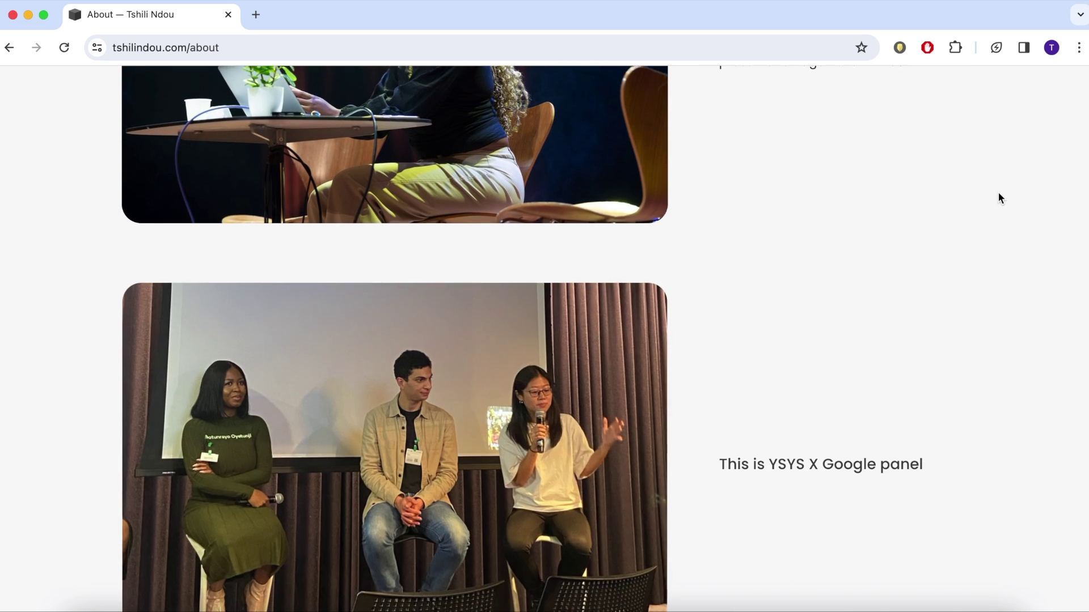
Open the emoji picker in the empty Figma text box
scroll(999, 197, down, 5)
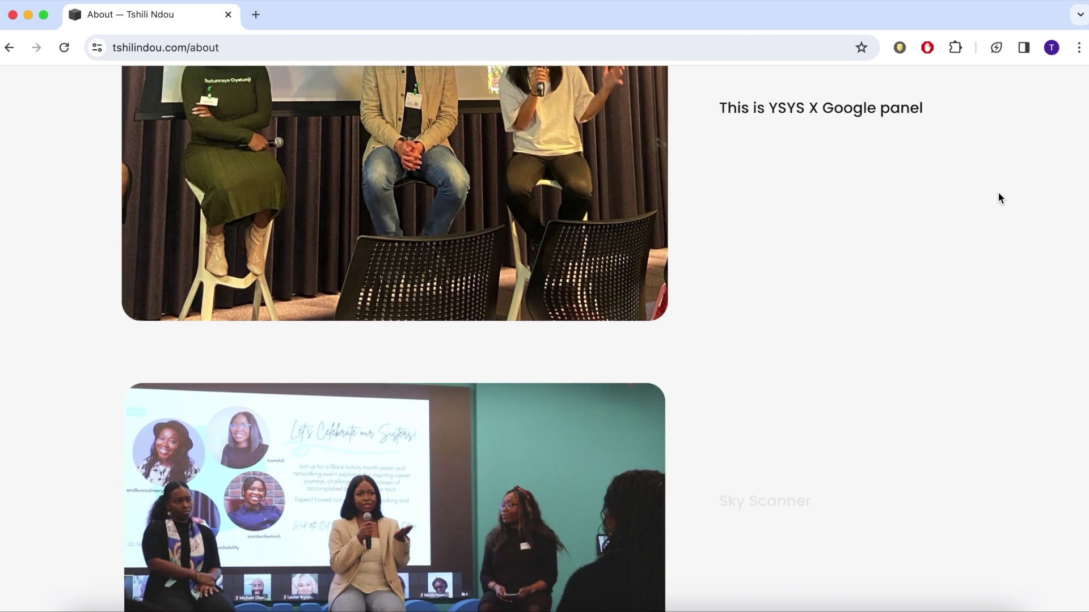
scroll(998, 192, down, 2)
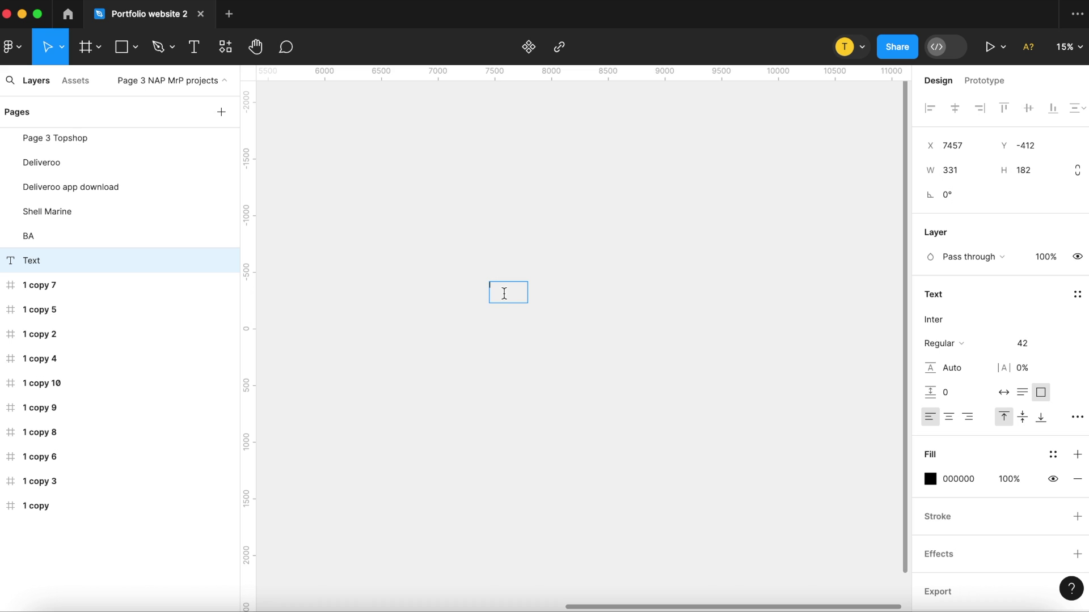
key(ctrl+super+space)
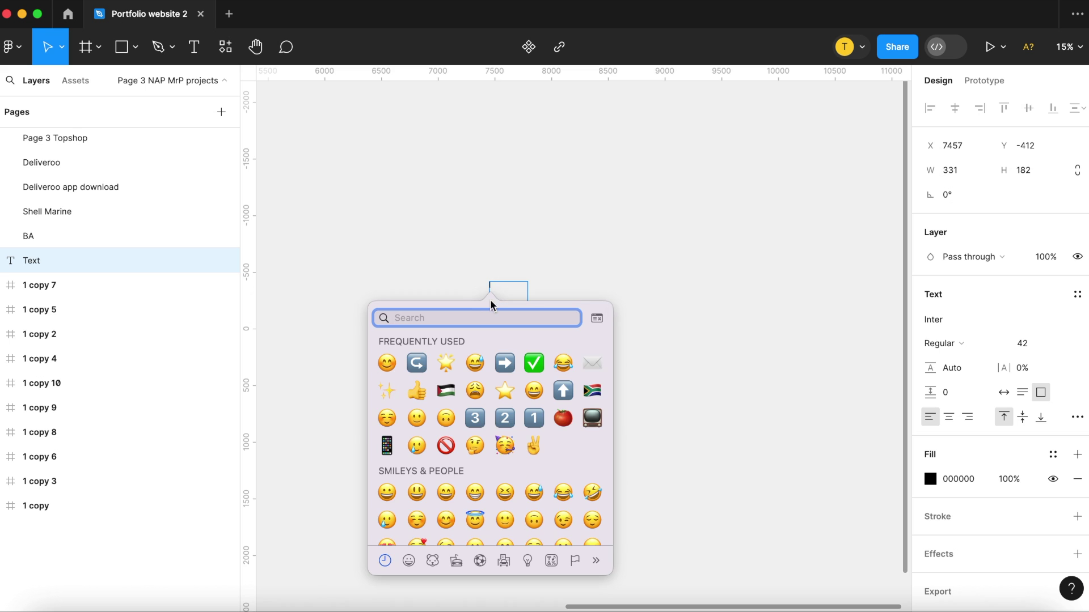
Insert the chili pepper emoji found by searching 'pep' and set its text box to auto width
text(pepp)
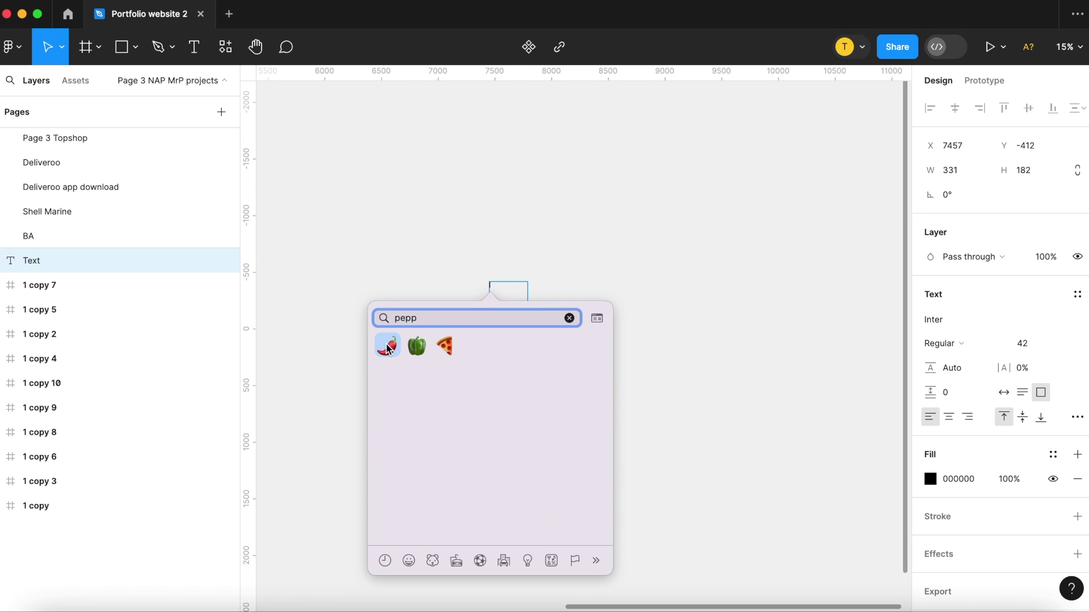
click(388, 346)
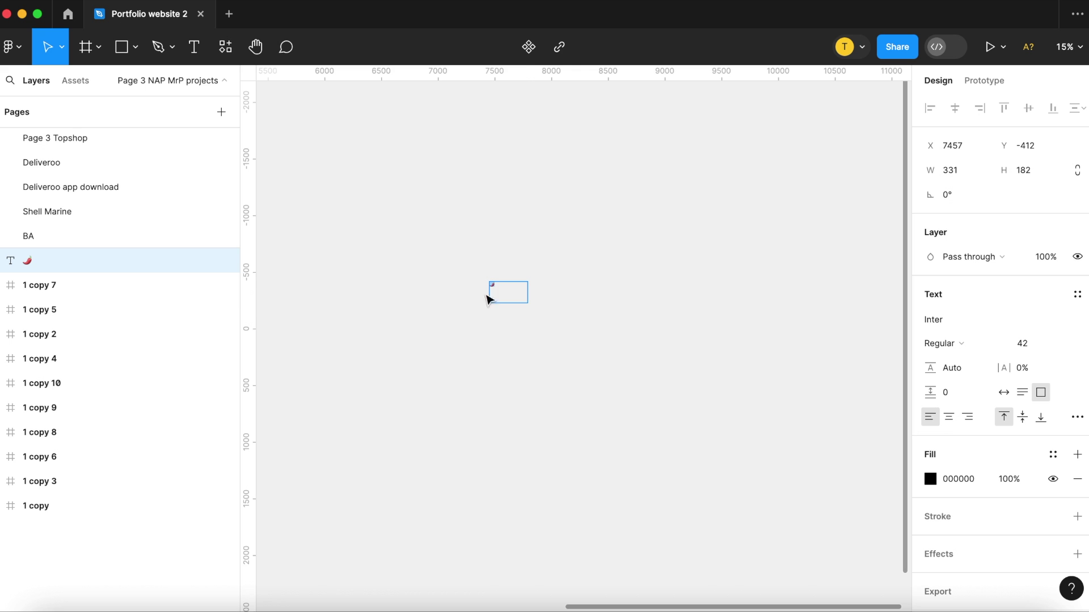
key(Escape)
click(1003, 393)
click(527, 355)
scroll(505, 323, up, 3)
click(534, 282)
scroll(535, 283, down, 2)
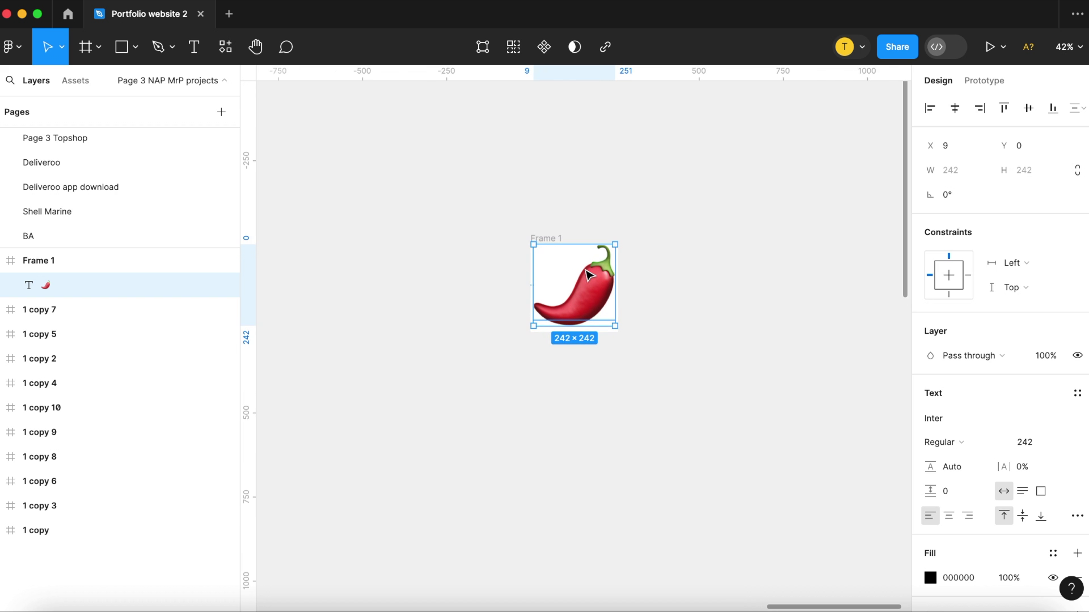
Select the 242×242 Frame 1 holding the chili, then bring up the Squarespace site settings
click(652, 336)
click(592, 306)
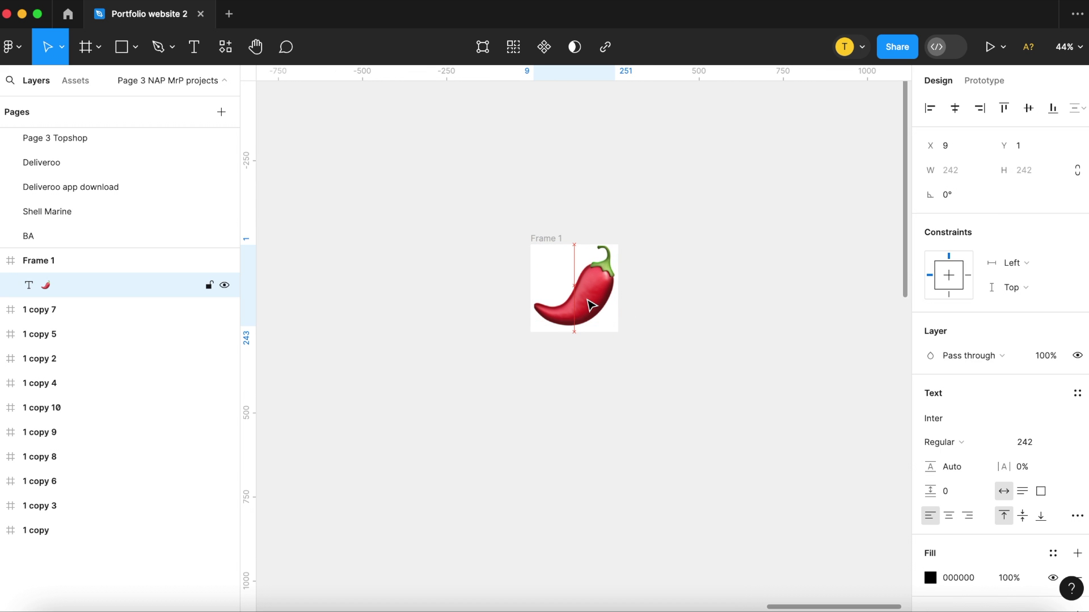
key(Escape)
scroll(999, 408, down, 3)
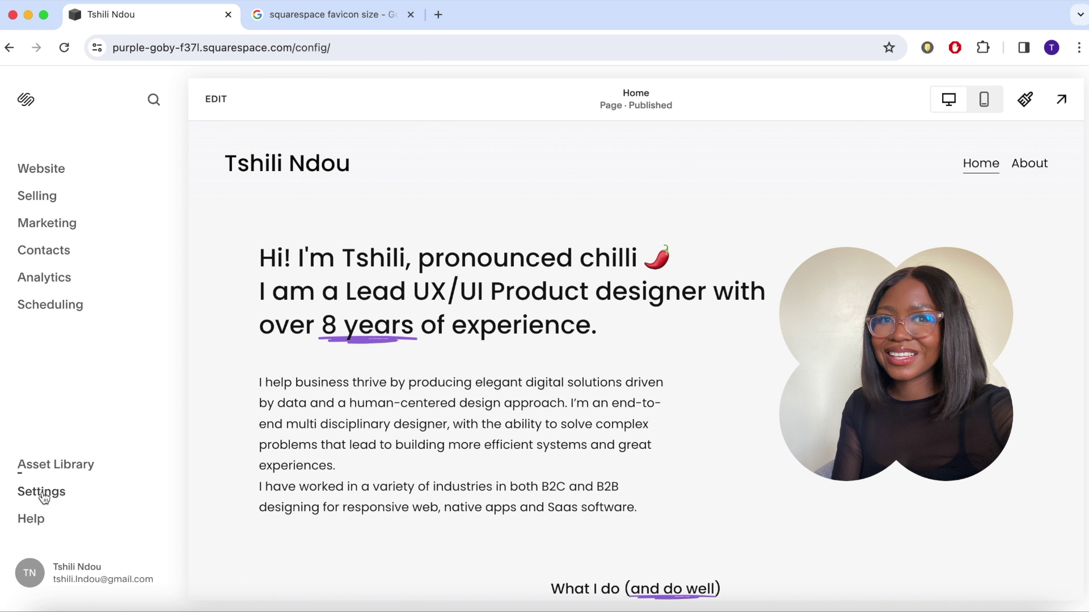
click(42, 491)
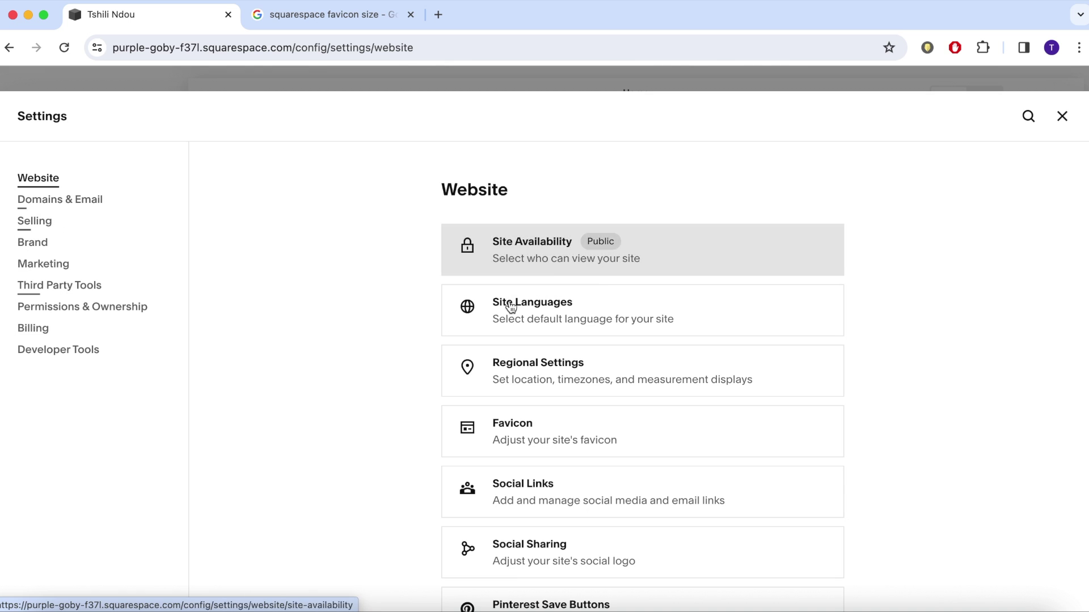
Upload favicon1.png as the default Favicon in Website settings, then close Settings
scroll(498, 316, down, 3)
click(535, 351)
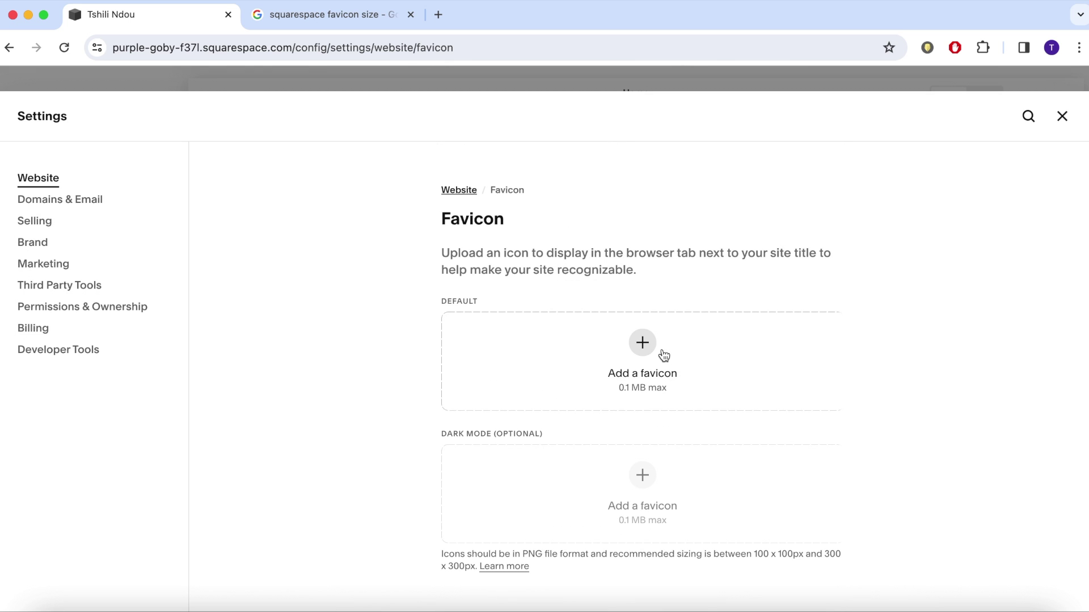
click(643, 343)
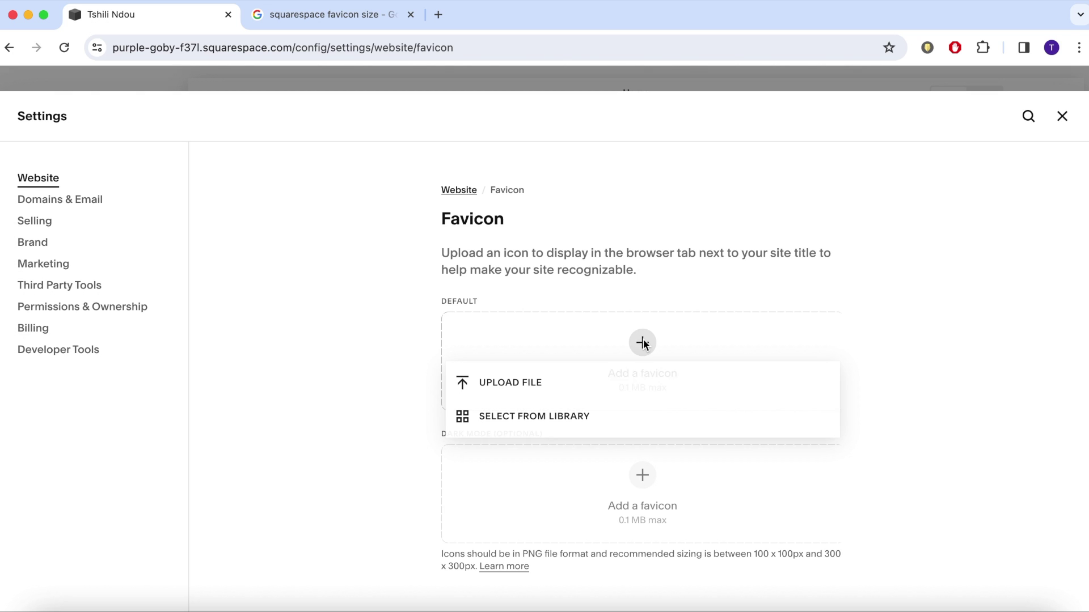
click(548, 381)
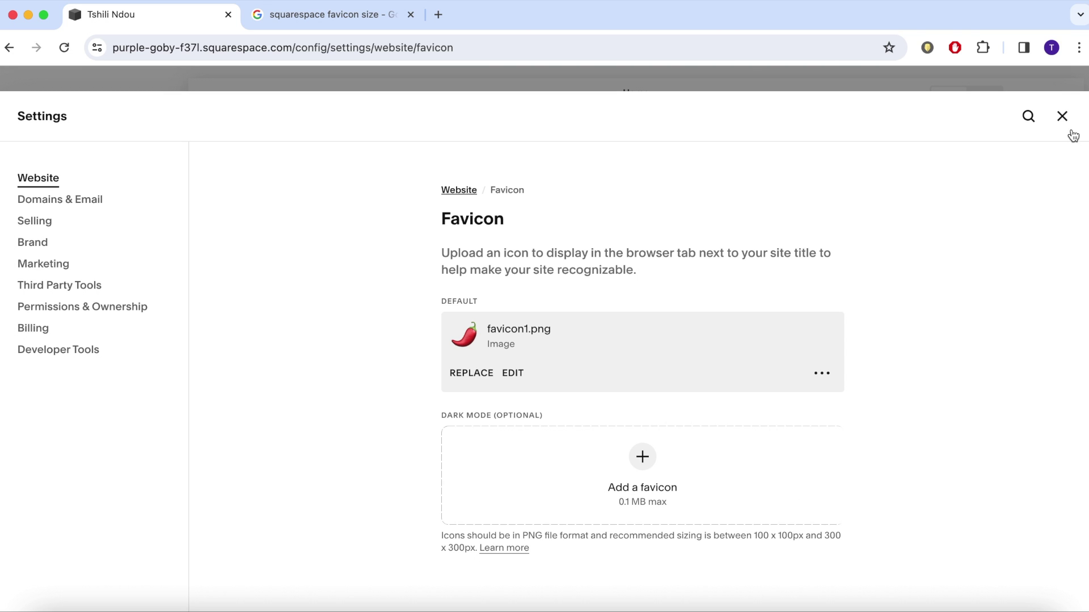
click(1062, 117)
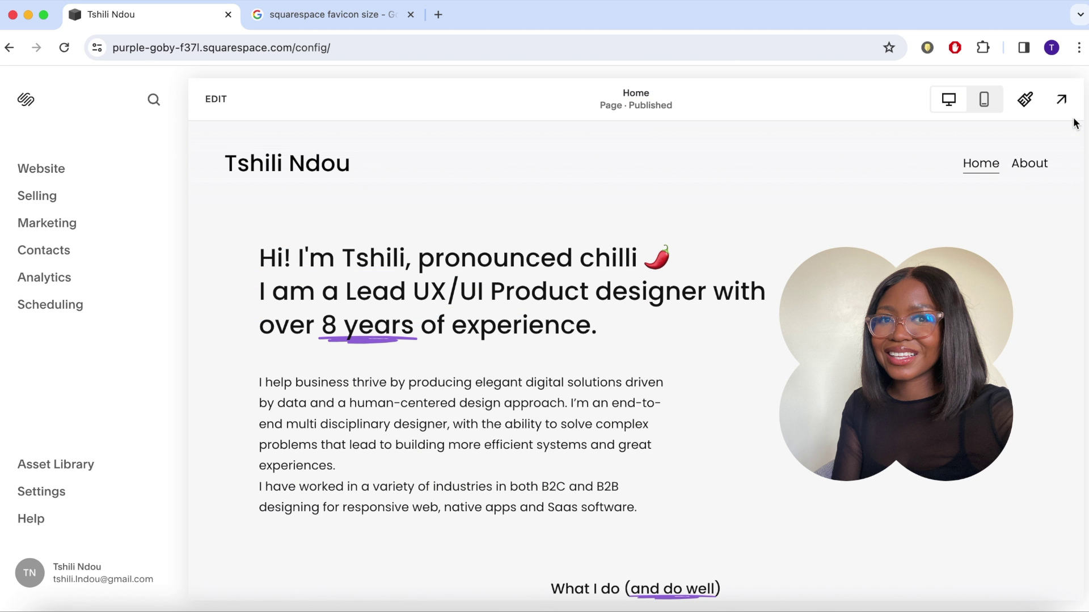